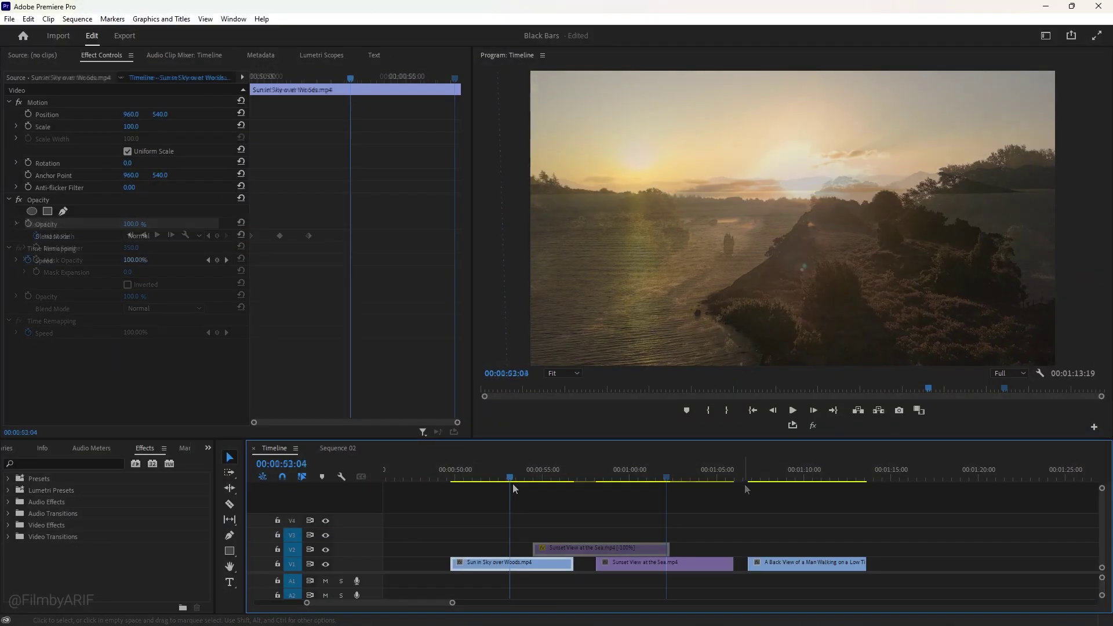
Move Sunset View at the Sea onto V2 so it overlaps Sun in Sky over Woods, previewing near 00:00:54.
{"action": "left_click_drag", "start_coordinate": [512, 483], "coordinate": [862, 491]}
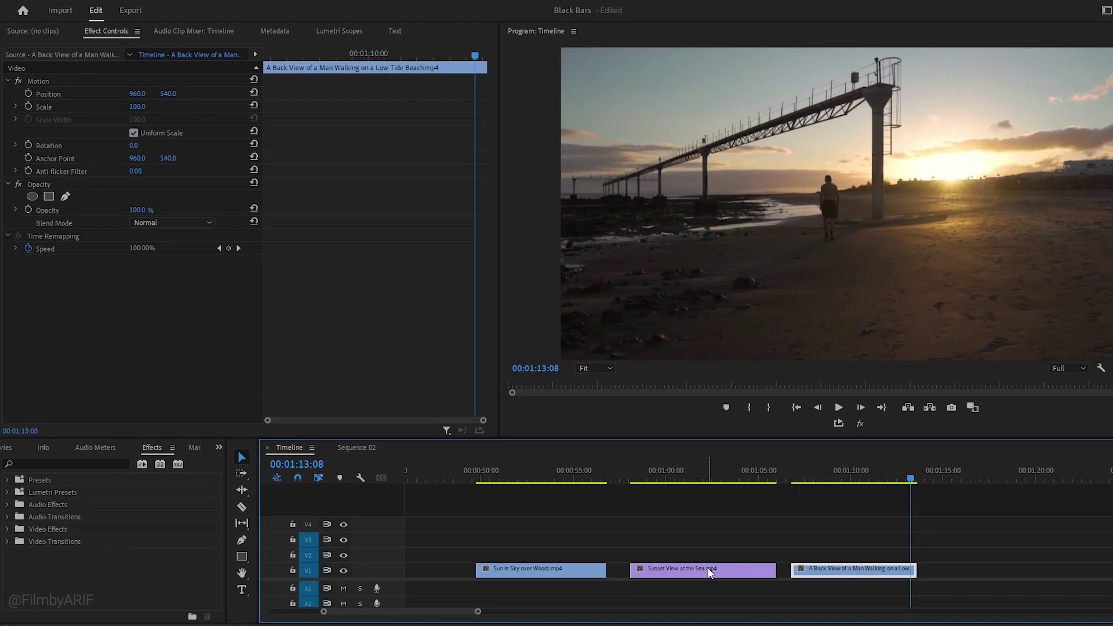
{"action": "left_click_drag", "start_coordinate": [707, 568], "coordinate": [637, 553]}
{"action": "left_click", "coordinate": [567, 477]}
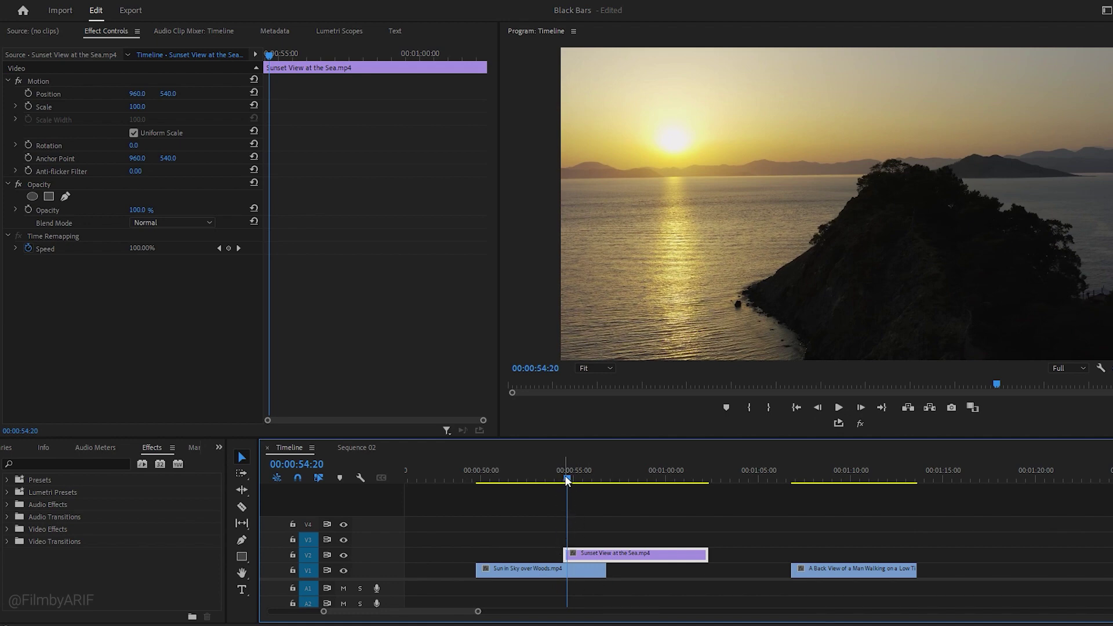
{"action": "left_click_drag", "start_coordinate": [567, 479], "coordinate": [551, 479]}
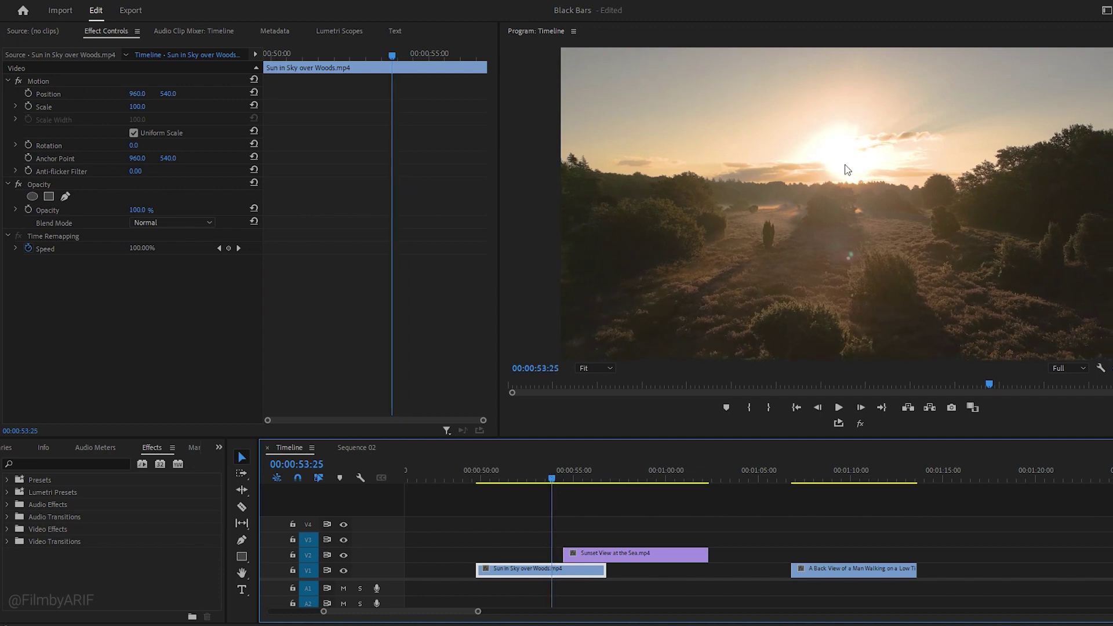
{"action": "left_click_drag", "start_coordinate": [554, 478], "coordinate": [582, 477]}
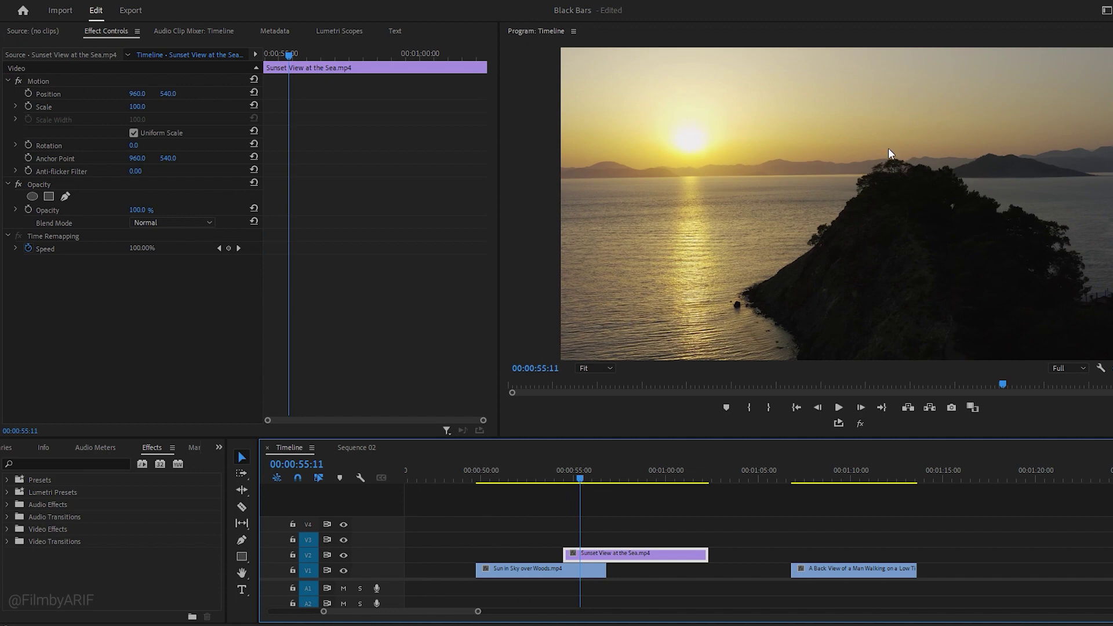
Reverse the Sunset View at the Sea clip through Speed/Duration so it plays at -100%.
{"action": "right_click", "coordinate": [645, 558]}
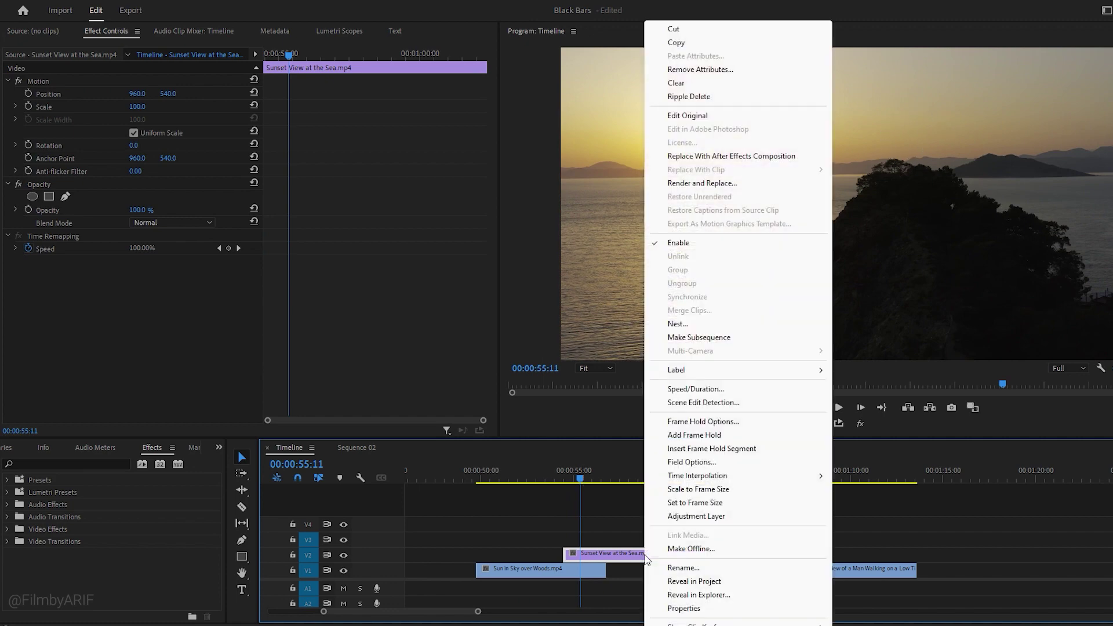
{"action": "left_click", "coordinate": [686, 389]}
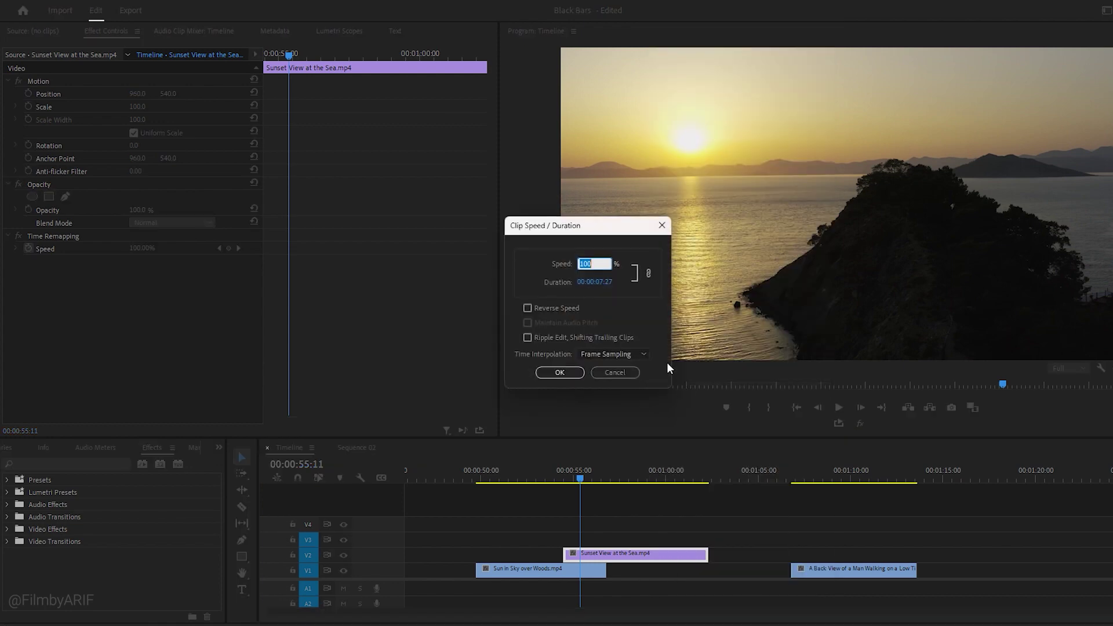
{"action": "left_click", "coordinate": [528, 309]}
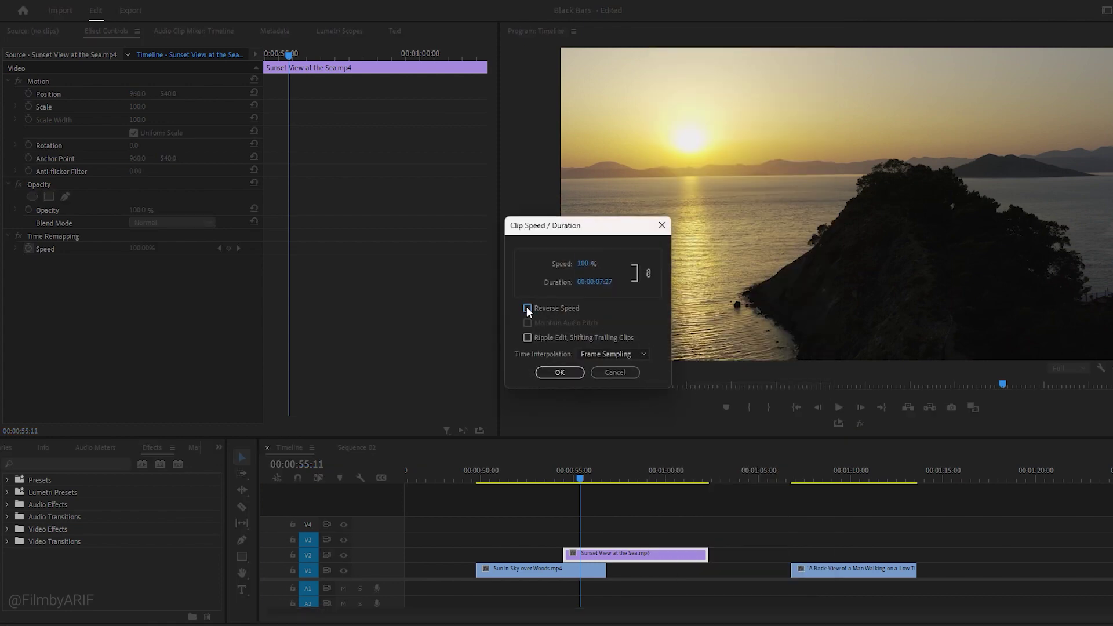
{"action": "left_click", "coordinate": [571, 374]}
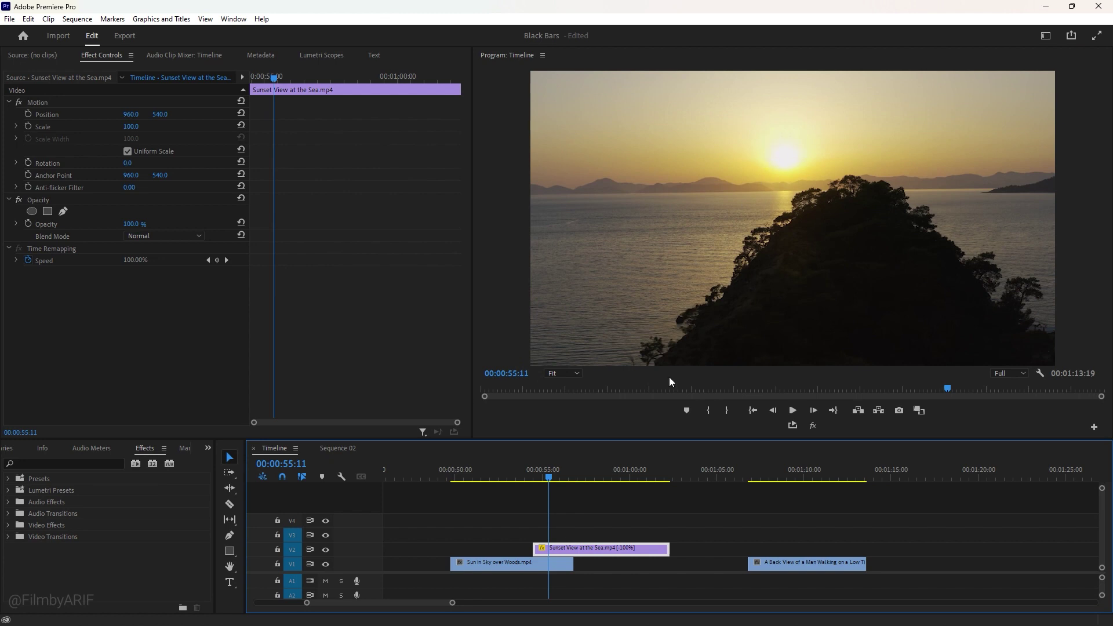
Shrink the Program monitor to 25% and add an opacity mask with 350 feather.
{"action": "mouse_move", "coordinate": [551, 476]}
{"action": "left_mouse_down"}
{"action": "mouse_move", "coordinate": [516, 477]}
{"action": "mouse_move", "coordinate": [552, 475]}
{"action": "left_mouse_up"}
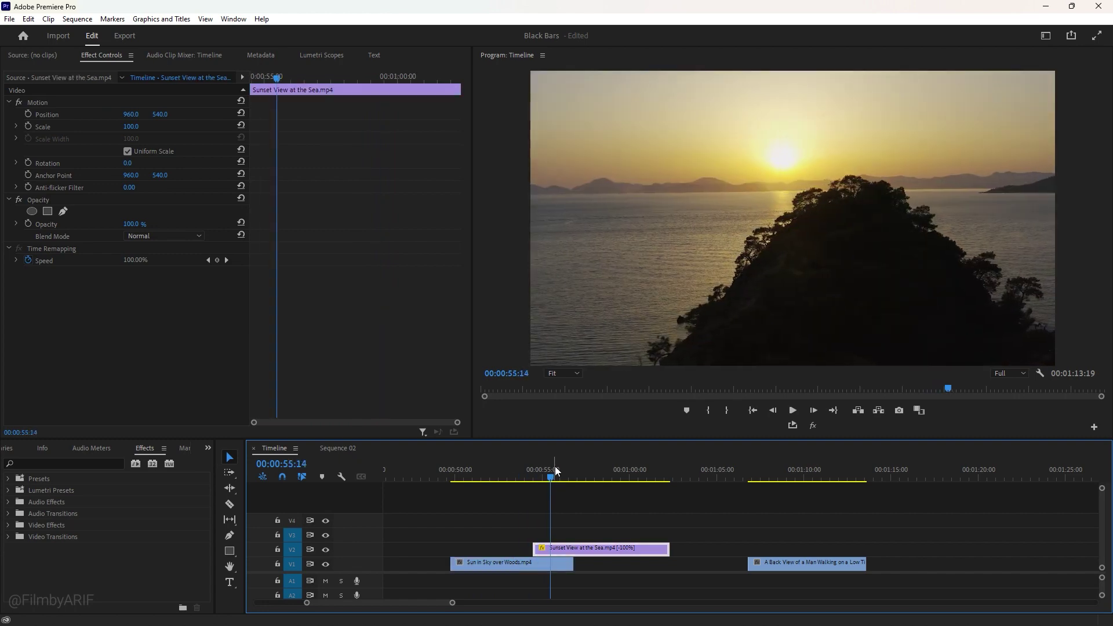
{"action": "left_click", "coordinate": [564, 374]}
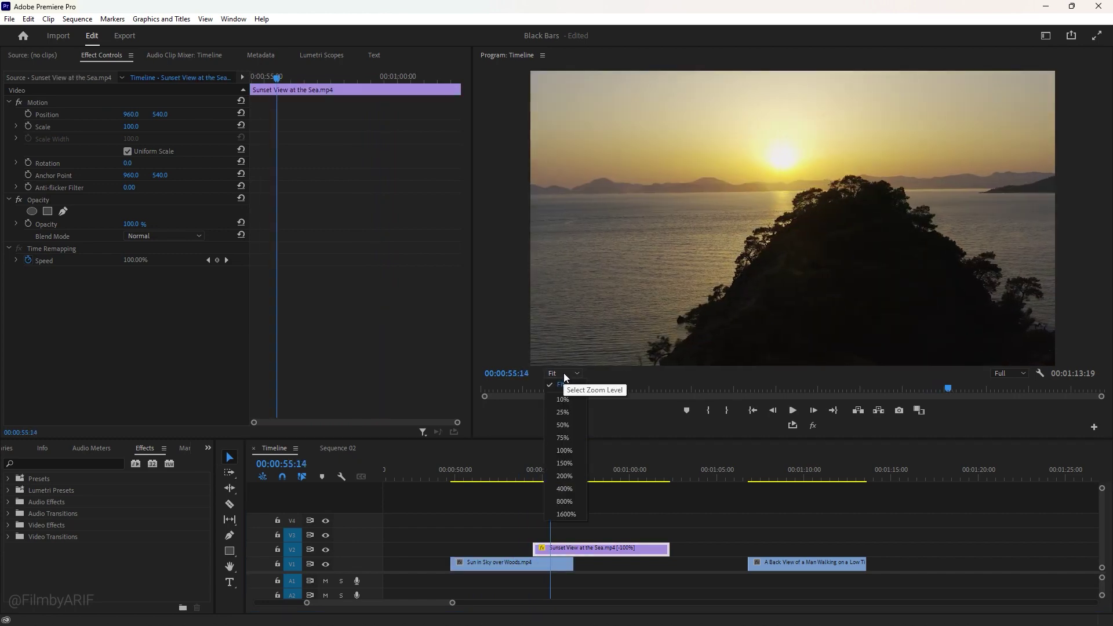
{"action": "left_click", "coordinate": [562, 411]}
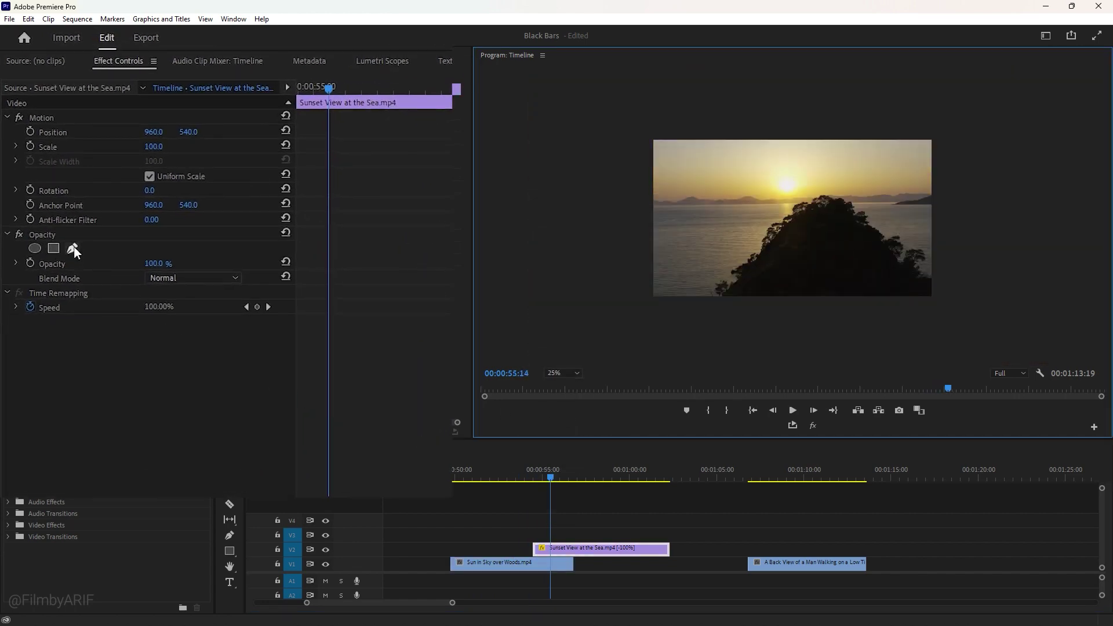
{"action": "left_click", "coordinate": [74, 246]}
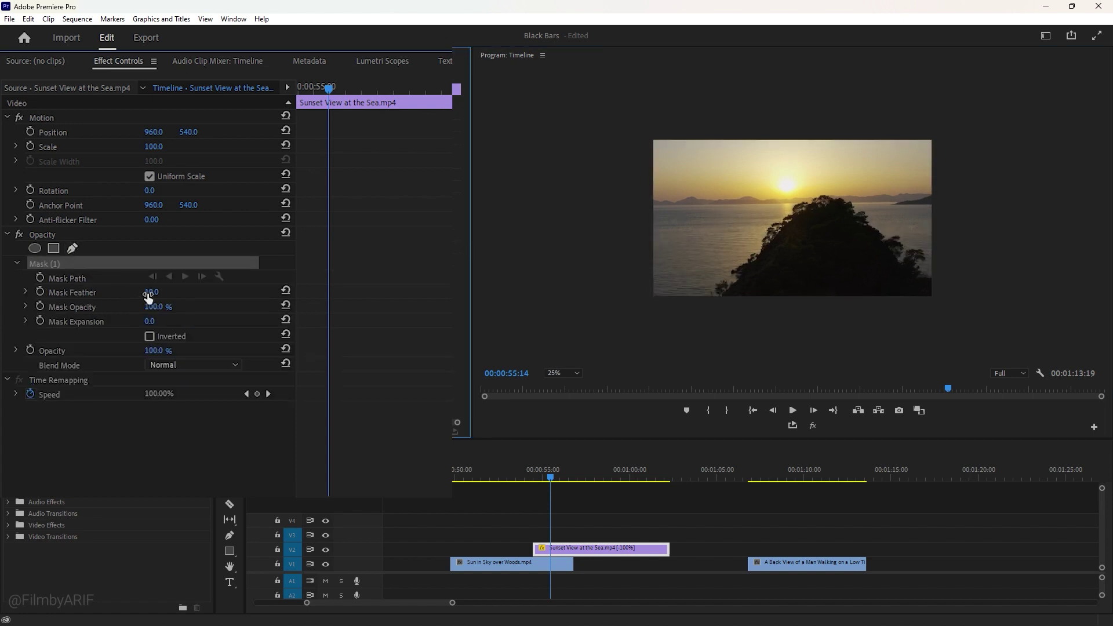
{"action": "left_click", "coordinate": [151, 293]}
{"action": "type", "text": "350"}
{"action": "key", "text": "Return"}
Draw Mask (1) as a thin rectangle above the frame and level its lower edge.
{"action": "left_click", "coordinate": [51, 263]}
{"action": "left_click", "coordinate": [608, 87]}
{"action": "left_click", "coordinate": [981, 86]}
{"action": "left_click", "coordinate": [981, 126]}
{"action": "left_click", "coordinate": [609, 124]}
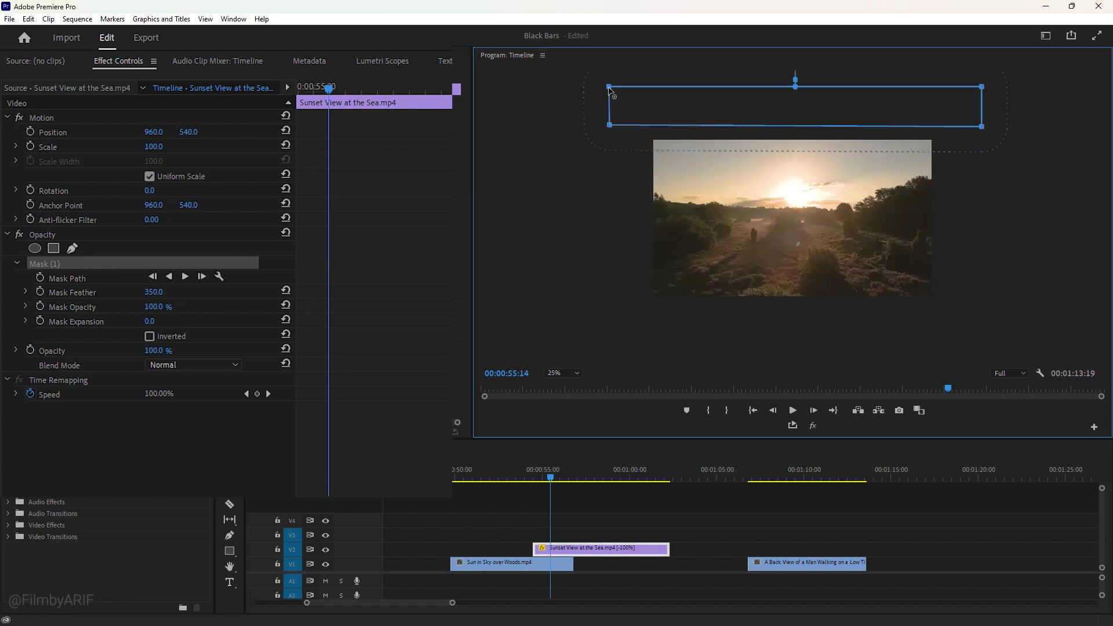
{"action": "left_click", "coordinate": [609, 86]}
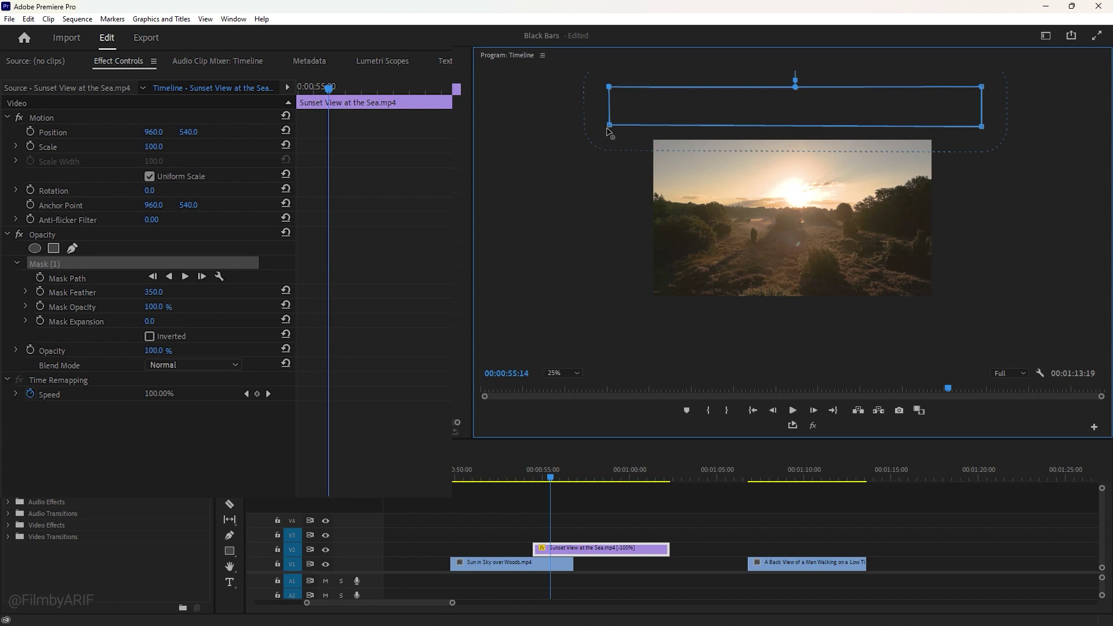
{"action": "left_click_drag", "start_coordinate": [609, 124], "coordinate": [609, 112]}
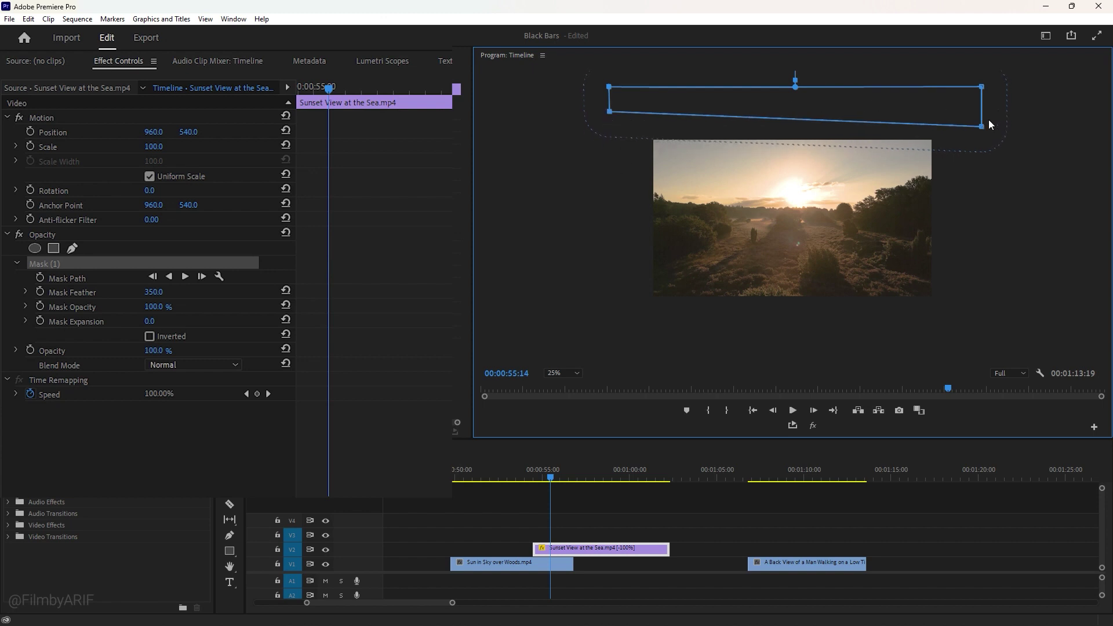
{"action": "left_click_drag", "start_coordinate": [981, 126], "coordinate": [981, 111]}
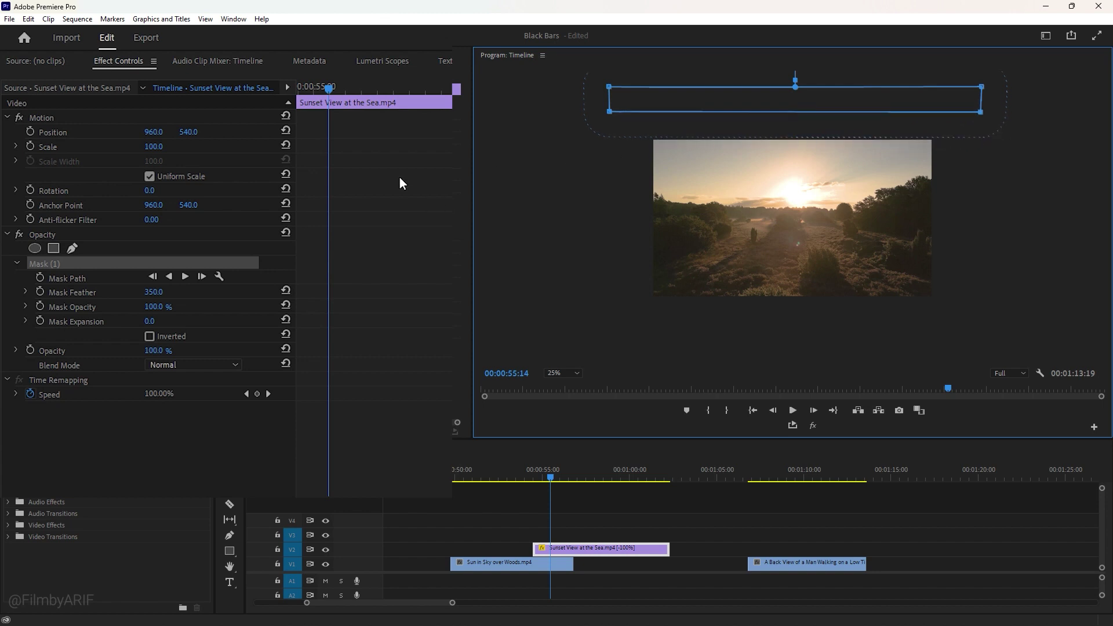
Set a Mask Path keyframe at the Sunset View clip's start and invert Mask (1).
{"action": "left_click_drag", "start_coordinate": [330, 92], "coordinate": [293, 90]}
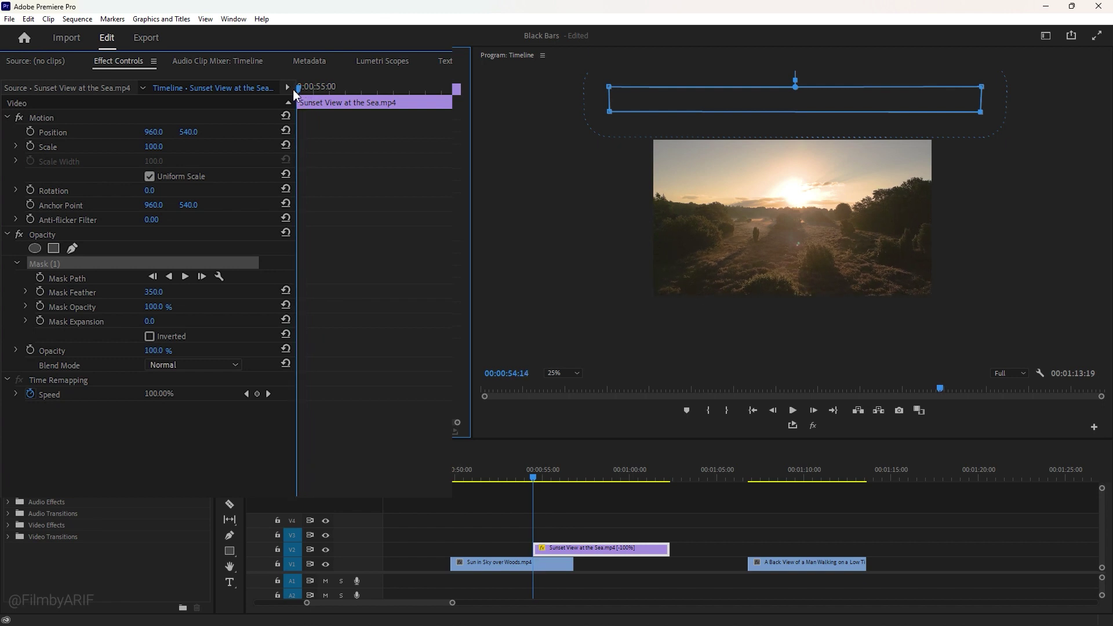
{"action": "left_click", "coordinate": [38, 276]}
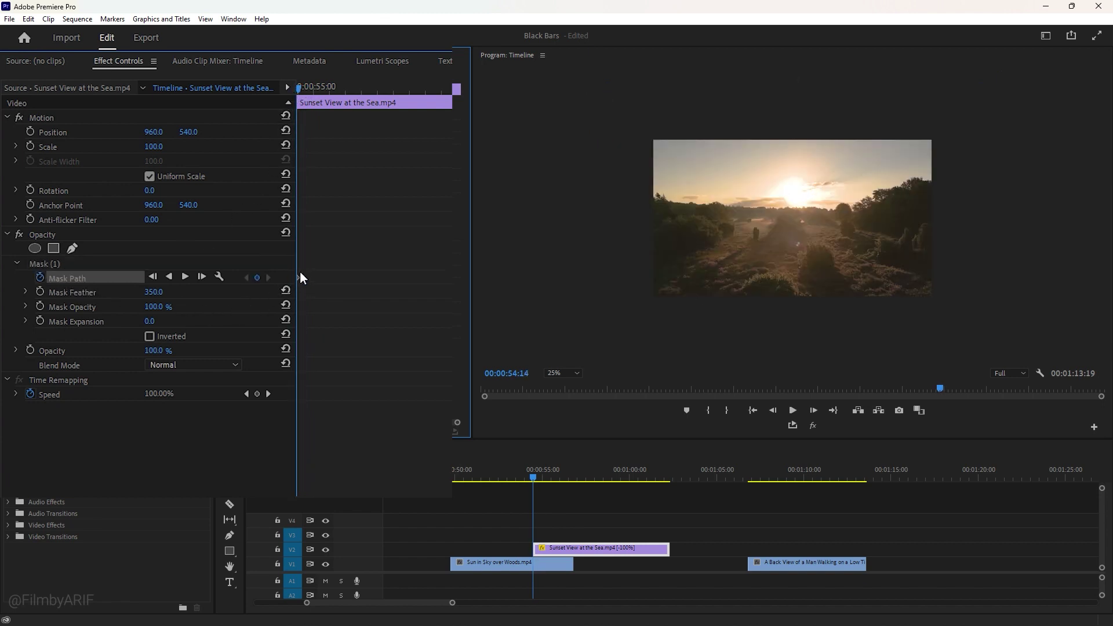
{"action": "left_click", "coordinate": [47, 262]}
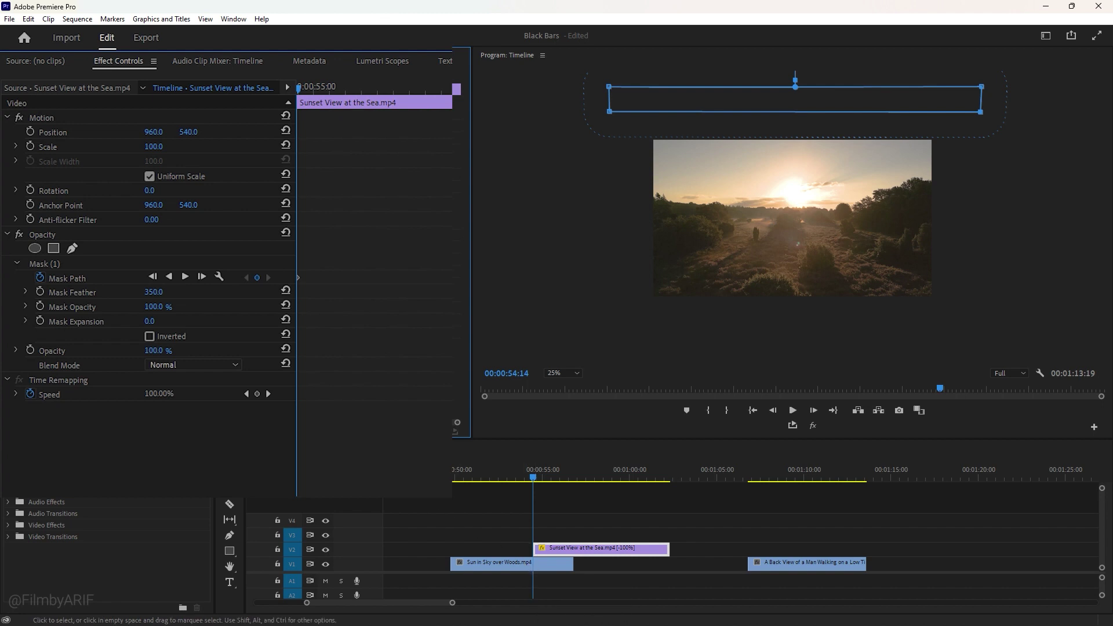
{"action": "left_click", "coordinate": [149, 336]}
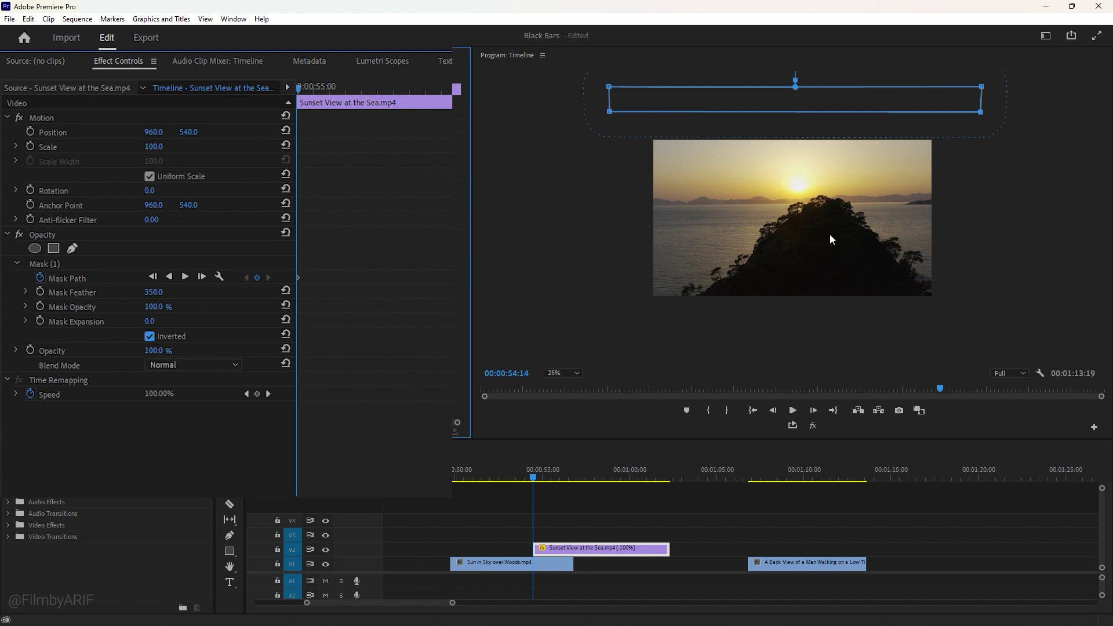
At 00:00:55:18, drag Mask (1)'s bottom edge down over the horizon.
{"action": "left_click_drag", "start_coordinate": [538, 478], "coordinate": [554, 474]}
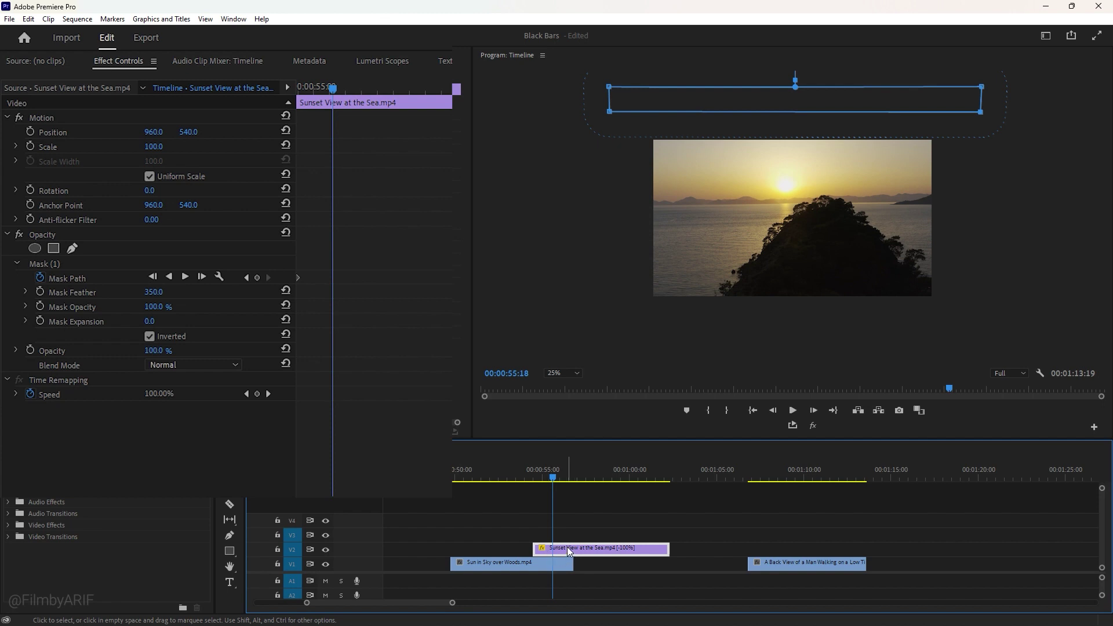
{"action": "left_click", "coordinate": [53, 262]}
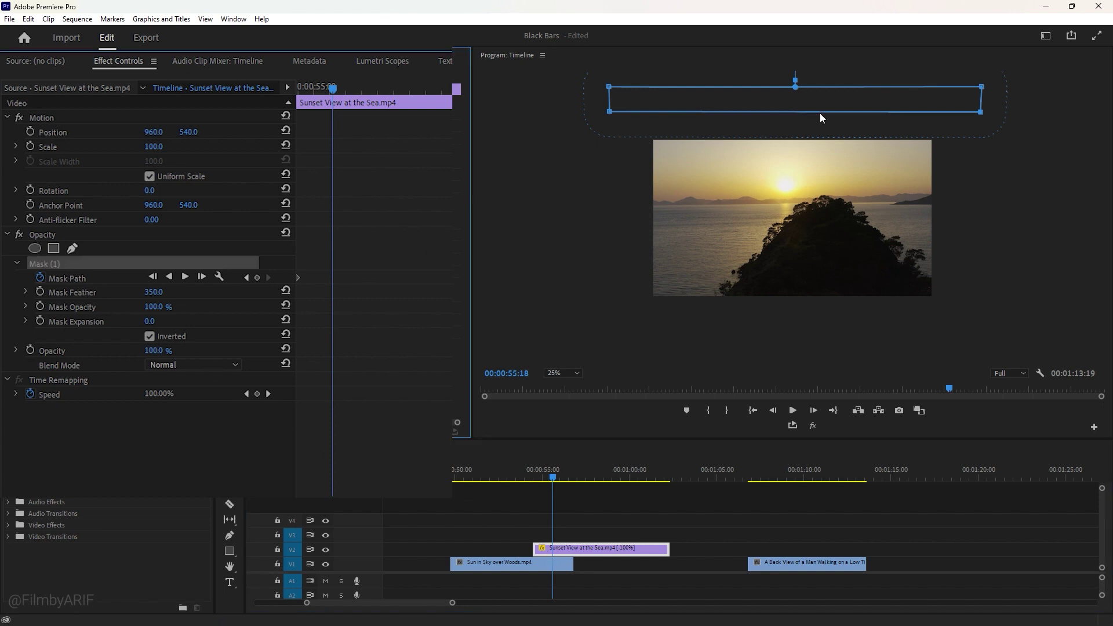
{"action": "left_click_drag", "start_coordinate": [823, 111], "coordinate": [844, 199]}
{"action": "left_click_drag", "start_coordinate": [754, 175], "coordinate": [715, 318]}
{"action": "left_click_drag", "start_coordinate": [609, 112], "coordinate": [614, 316]}
Trace the ridge and right-side tree line with the mask's lower and right-corner points.
{"action": "left_click_drag", "start_coordinate": [717, 320], "coordinate": [716, 324]}
{"action": "left_click_drag", "start_coordinate": [613, 316], "coordinate": [616, 323]}
{"action": "left_click_drag", "start_coordinate": [883, 175], "coordinate": [885, 232]}
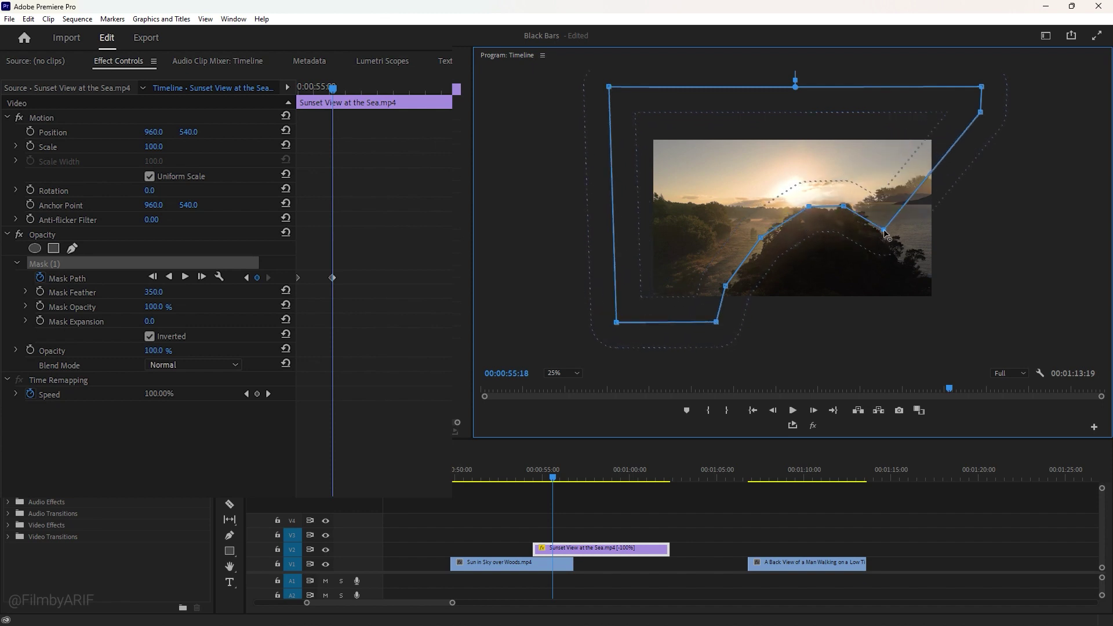
{"action": "left_click_drag", "start_coordinate": [933, 170], "coordinate": [926, 251]}
{"action": "left_click_drag", "start_coordinate": [950, 188], "coordinate": [933, 315]}
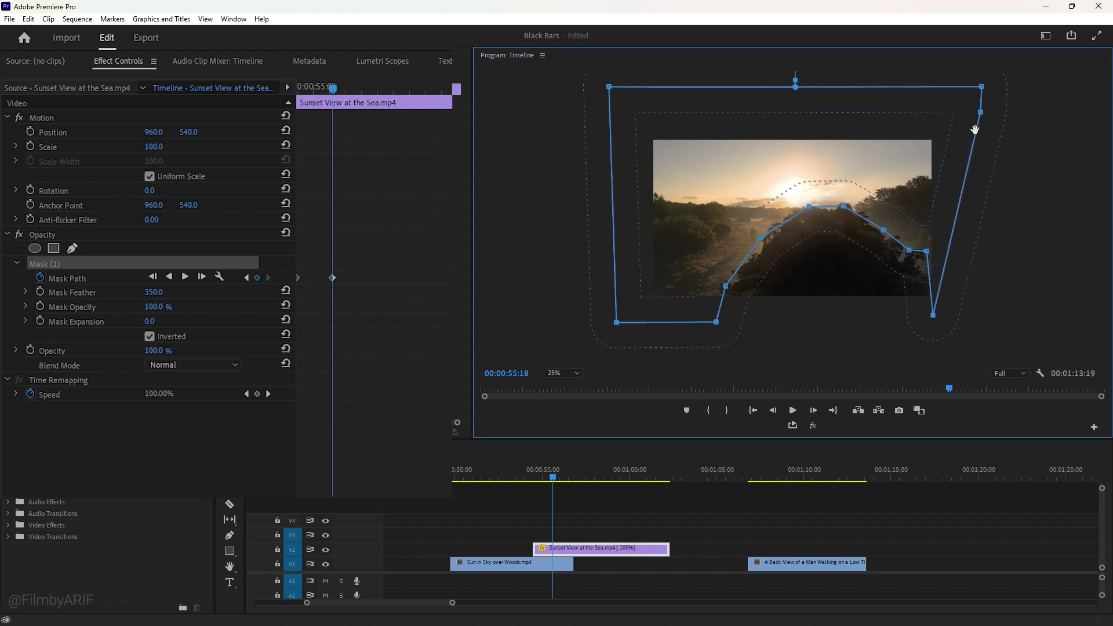
{"action": "left_click_drag", "start_coordinate": [980, 112], "coordinate": [933, 318]}
{"action": "left_click_drag", "start_coordinate": [926, 250], "coordinate": [922, 259]}
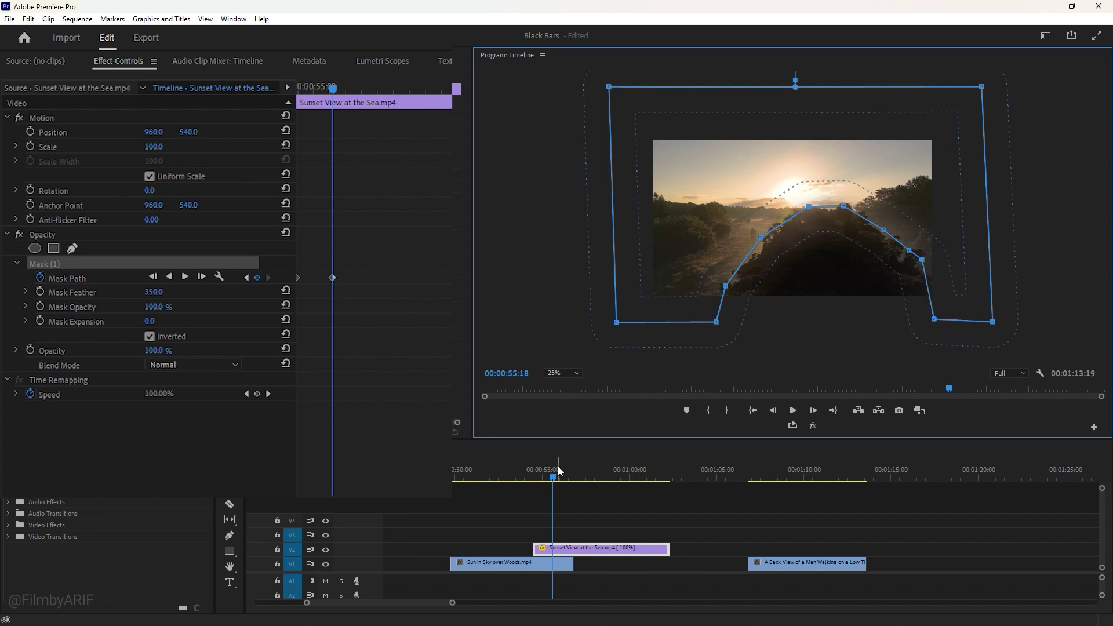
One frame later, flatten the mask's arched lower edge down to the bottom.
{"action": "left_click_drag", "start_coordinate": [554, 477], "coordinate": [574, 479]}
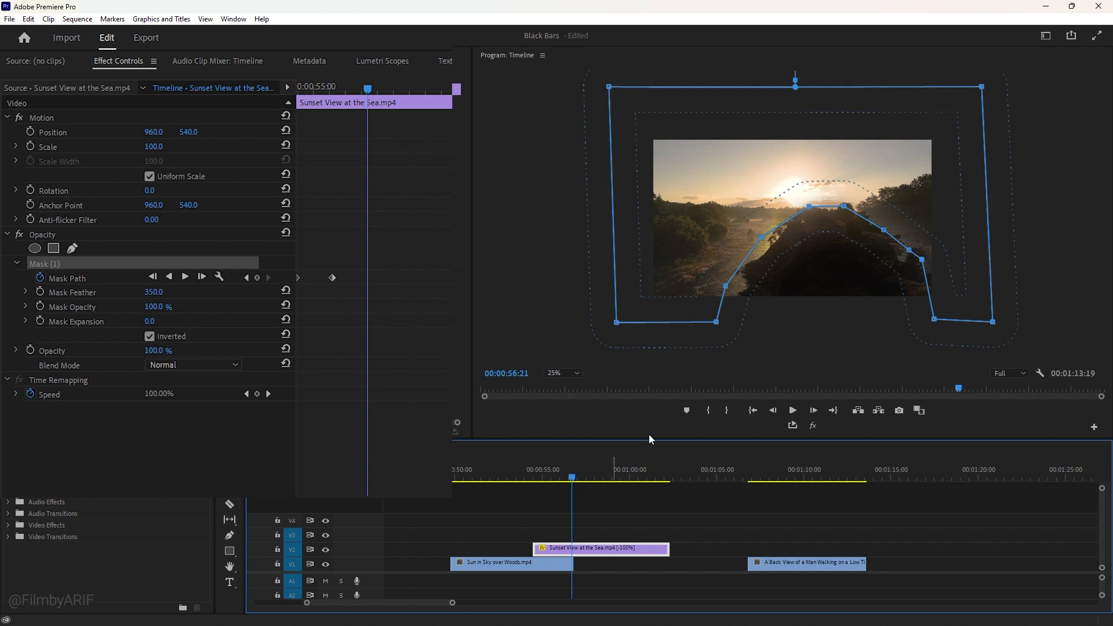
{"action": "left_click_drag", "start_coordinate": [728, 285], "coordinate": [736, 328]}
{"action": "left_click_drag", "start_coordinate": [761, 239], "coordinate": [761, 328]}
{"action": "left_click_drag", "start_coordinate": [809, 206], "coordinate": [806, 326]}
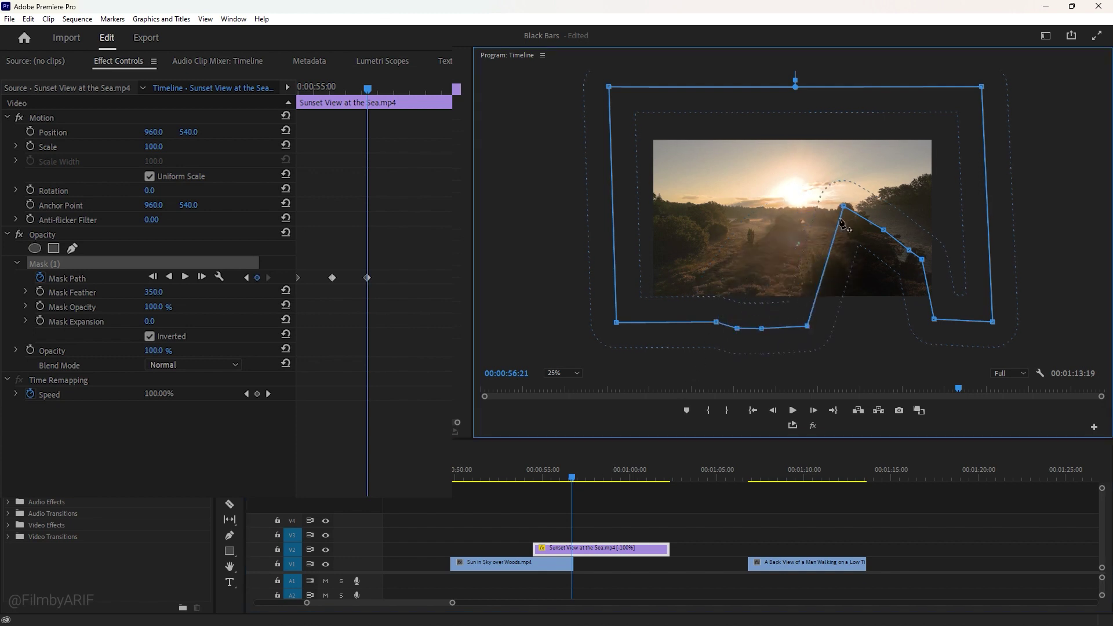
{"action": "left_click_drag", "start_coordinate": [844, 206], "coordinate": [844, 320]}
{"action": "left_click_drag", "start_coordinate": [883, 230], "coordinate": [875, 323]}
{"action": "left_click_drag", "start_coordinate": [843, 320], "coordinate": [848, 326]}
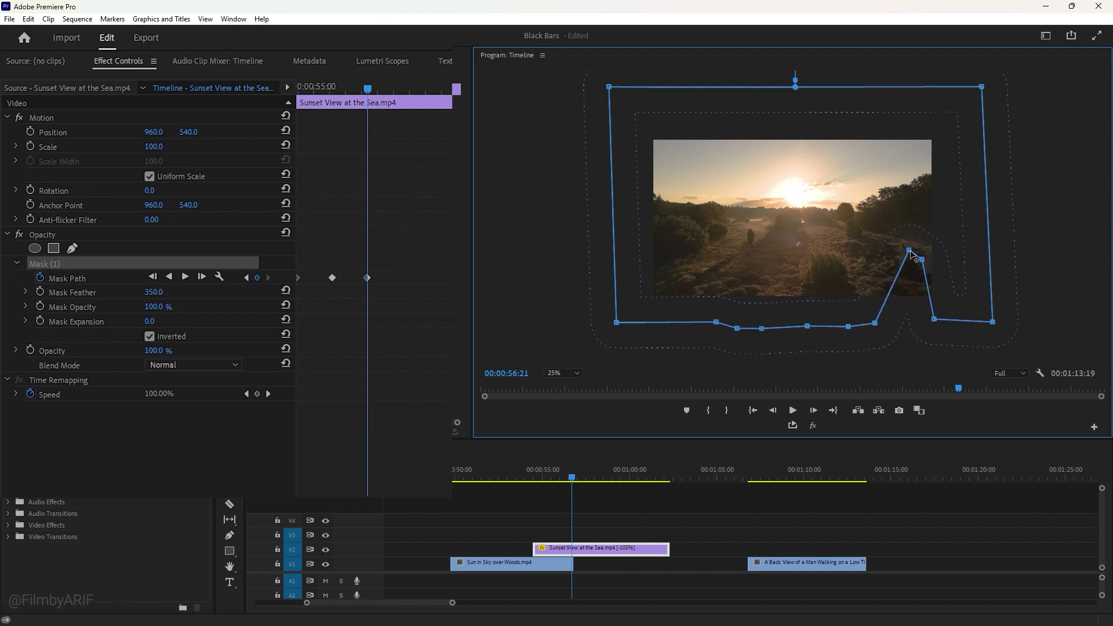
{"action": "left_click_drag", "start_coordinate": [909, 250], "coordinate": [939, 325]}
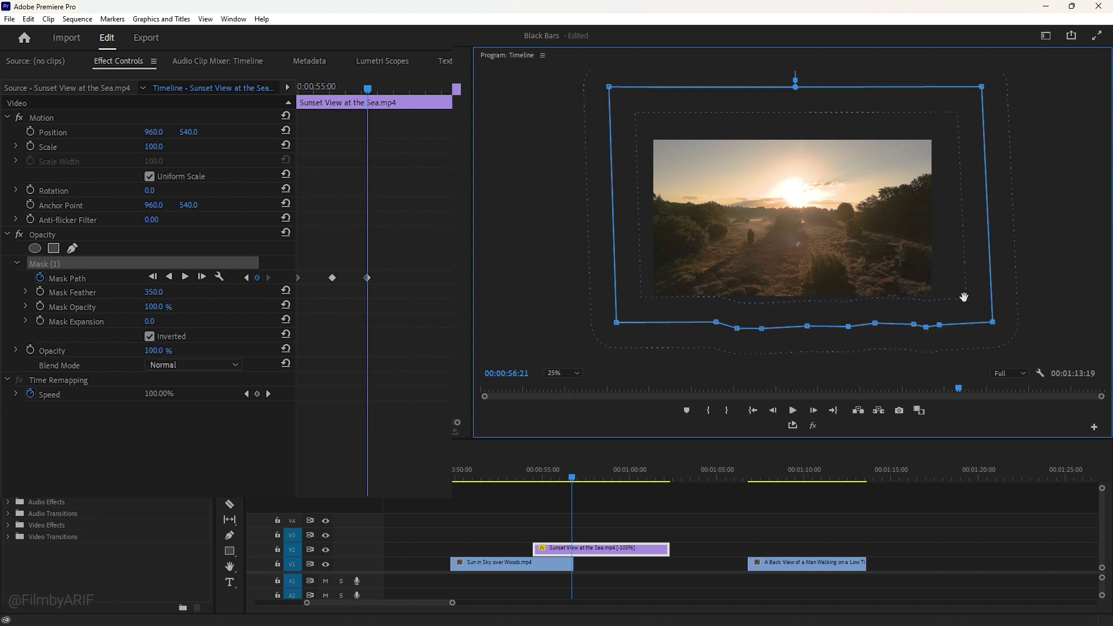
Turn off Mask (1)'s Inverted option and check the mask shape earlier in the clip.
{"action": "left_click_drag", "start_coordinate": [367, 88], "coordinate": [302, 89]}
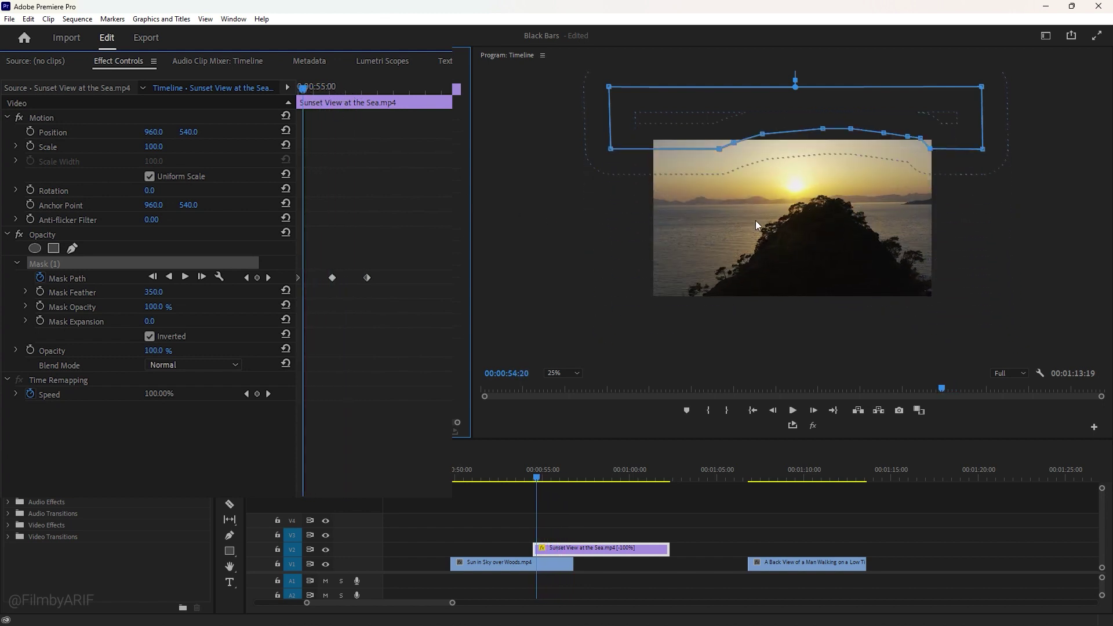
{"action": "left_click", "coordinate": [149, 336]}
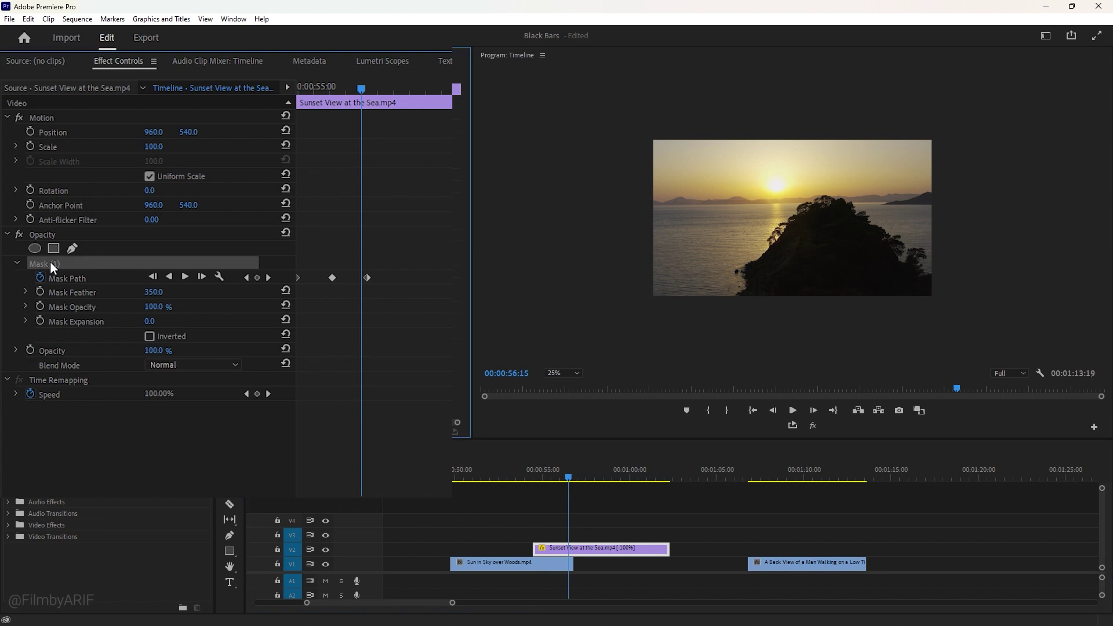
{"action": "left_click", "coordinate": [52, 262]}
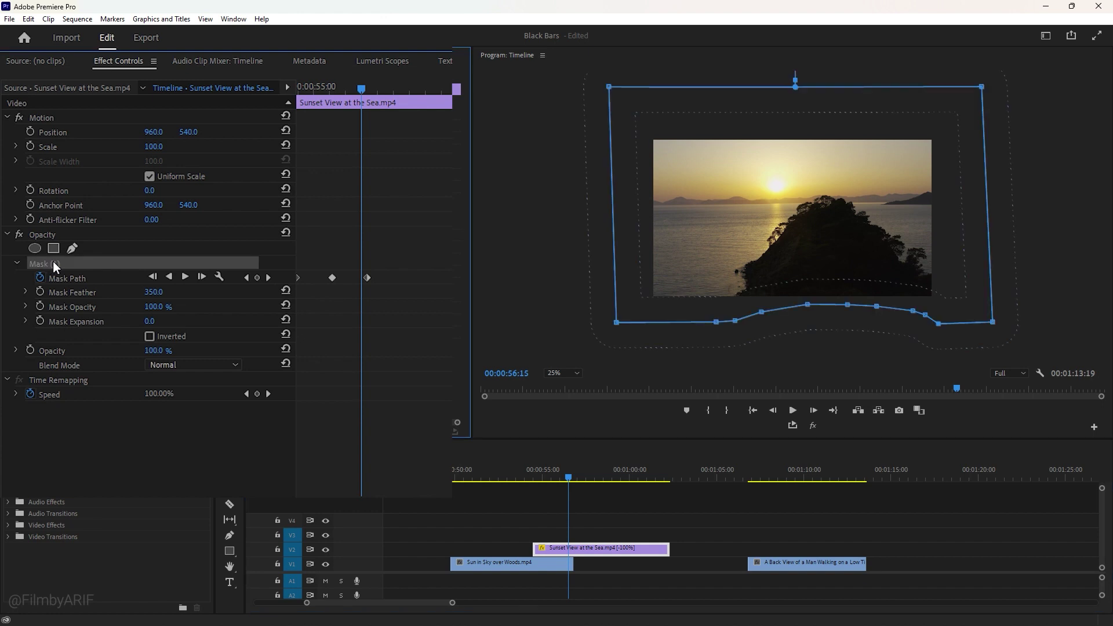
{"action": "left_click_drag", "start_coordinate": [357, 90], "coordinate": [314, 89]}
Set the Program monitor to Fit and raise the beach clip to V3 over the sunset clip's end.
{"action": "left_click", "coordinate": [576, 374]}
{"action": "left_click", "coordinate": [573, 387]}
{"action": "left_click", "coordinate": [666, 478]}
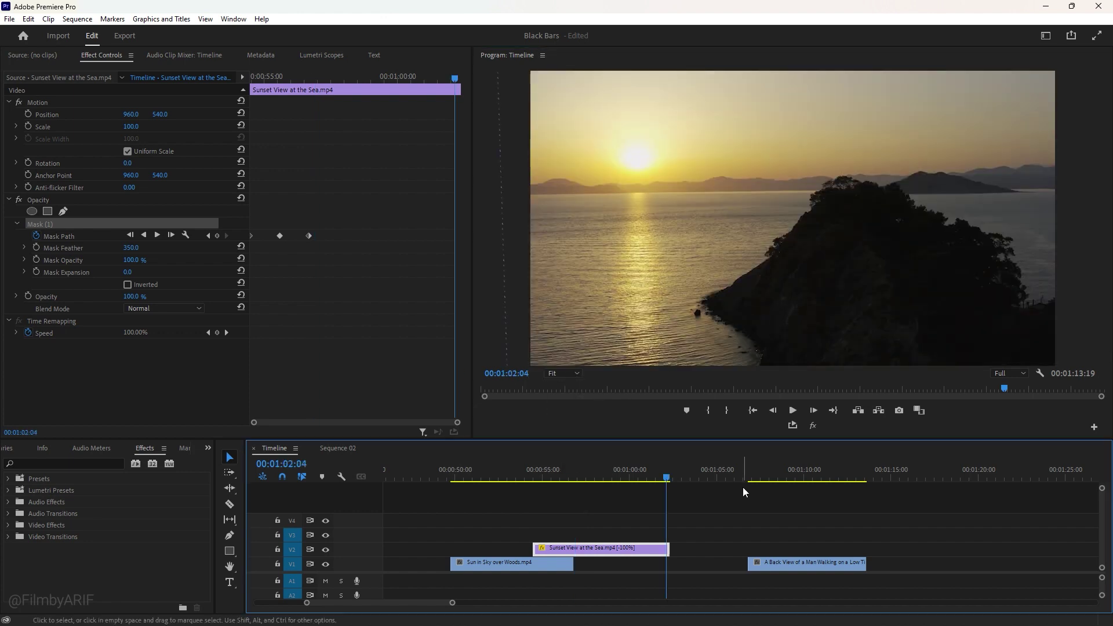
{"action": "left_click", "coordinate": [791, 478]}
{"action": "left_click_drag", "start_coordinate": [799, 479], "coordinate": [856, 485]}
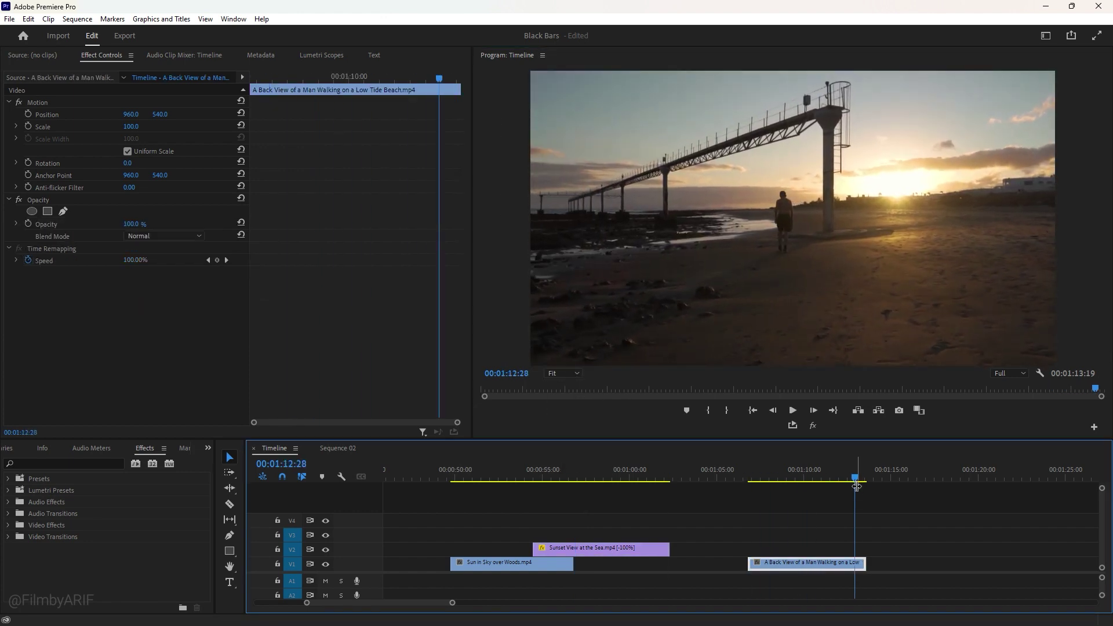
{"action": "left_click_drag", "start_coordinate": [818, 563], "coordinate": [700, 530]}
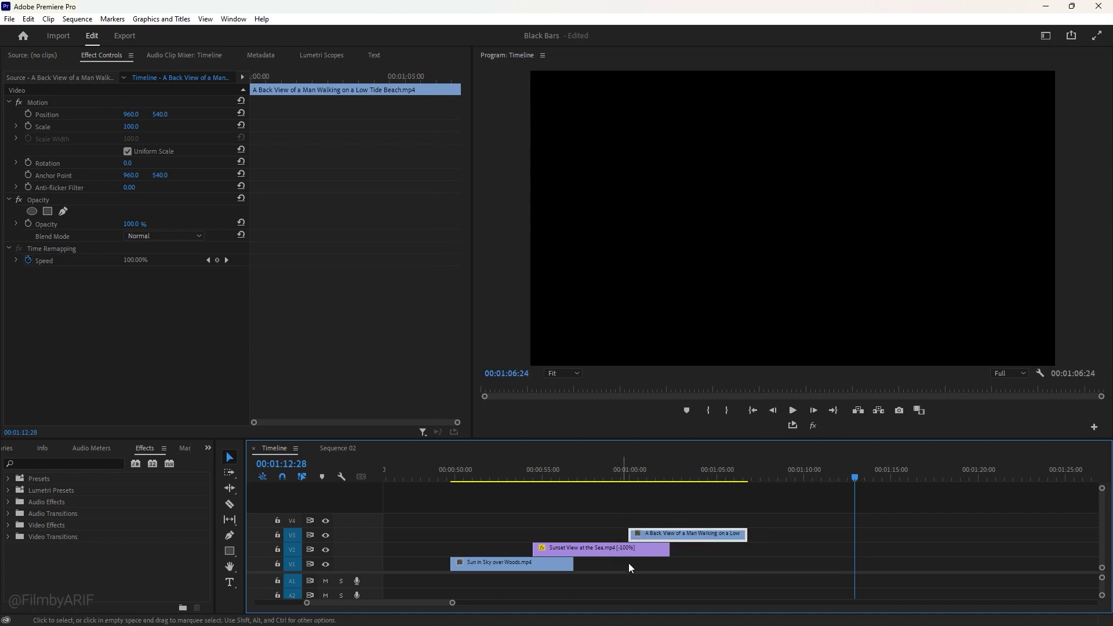
{"action": "left_click_drag", "start_coordinate": [633, 473], "coordinate": [649, 472]}
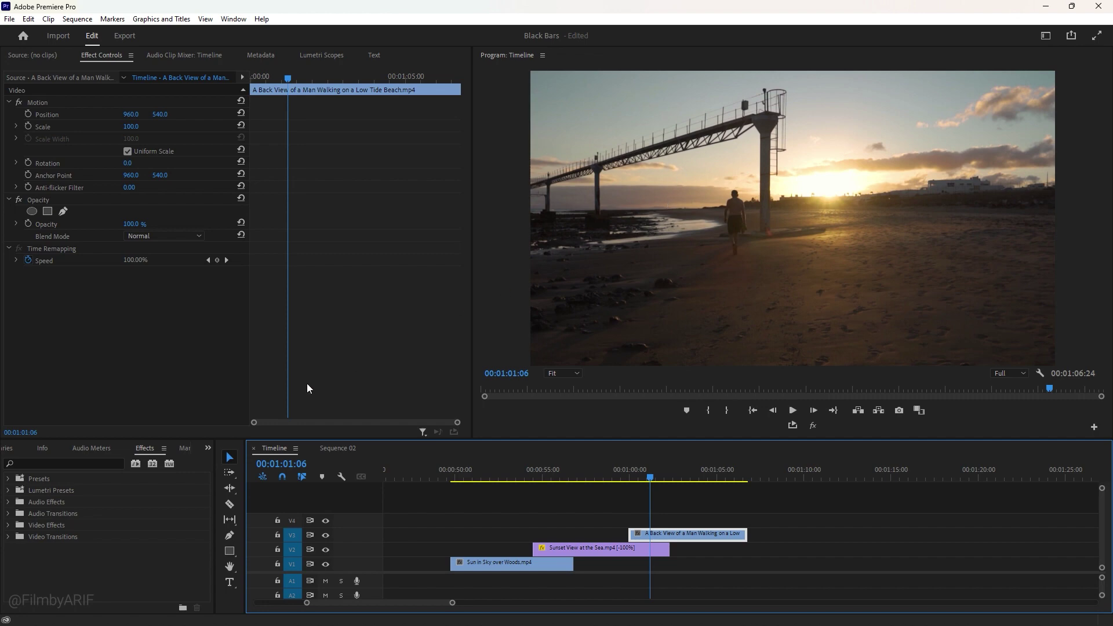
Apply Horizontal Flip, found by searching 'hori', to the V3 beach clip and preview it.
{"action": "left_click", "coordinate": [64, 463]}
{"action": "type", "text": "hori"}
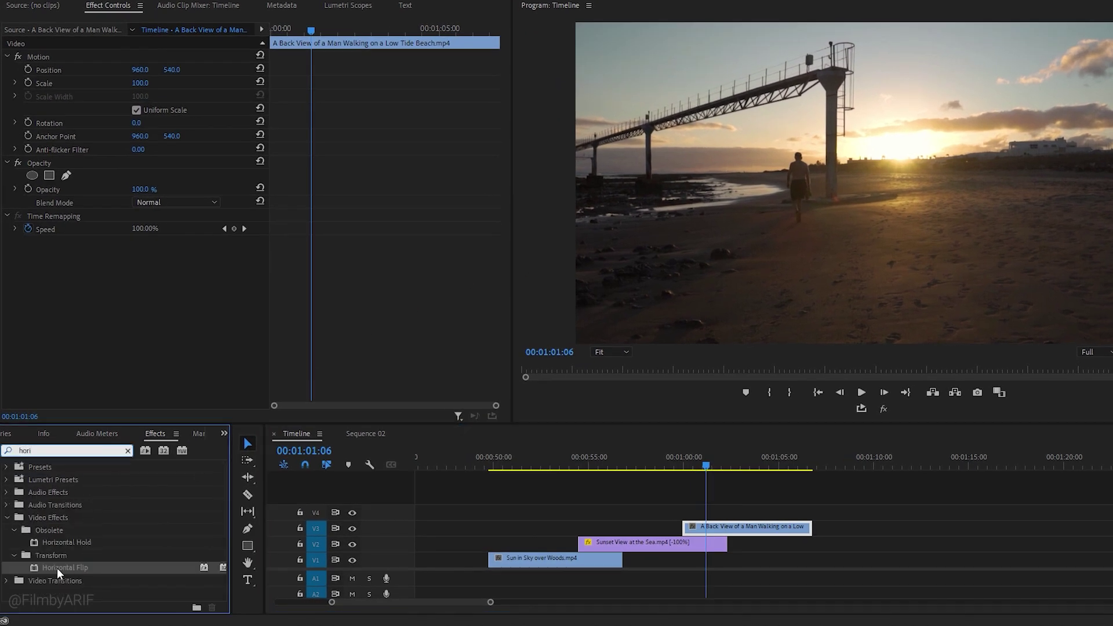
{"action": "left_click_drag", "start_coordinate": [59, 567], "coordinate": [704, 529]}
{"action": "mouse_move", "coordinate": [687, 461]}
{"action": "left_mouse_down"}
{"action": "mouse_move", "coordinate": [673, 460]}
{"action": "mouse_move", "coordinate": [701, 466]}
{"action": "left_mouse_up"}
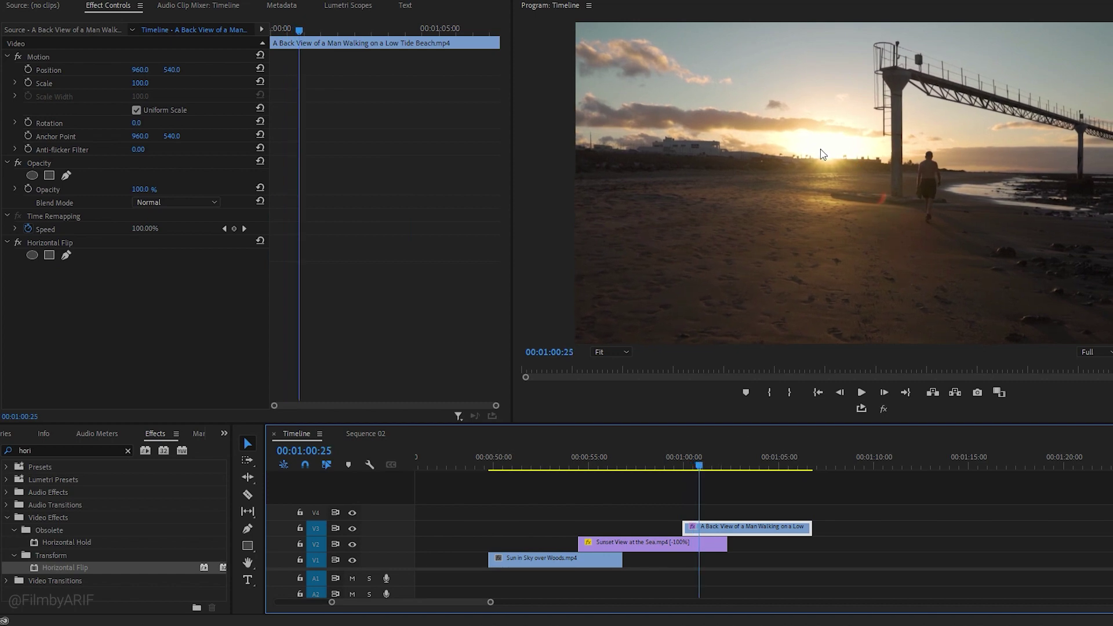
{"action": "left_click", "coordinate": [128, 450]}
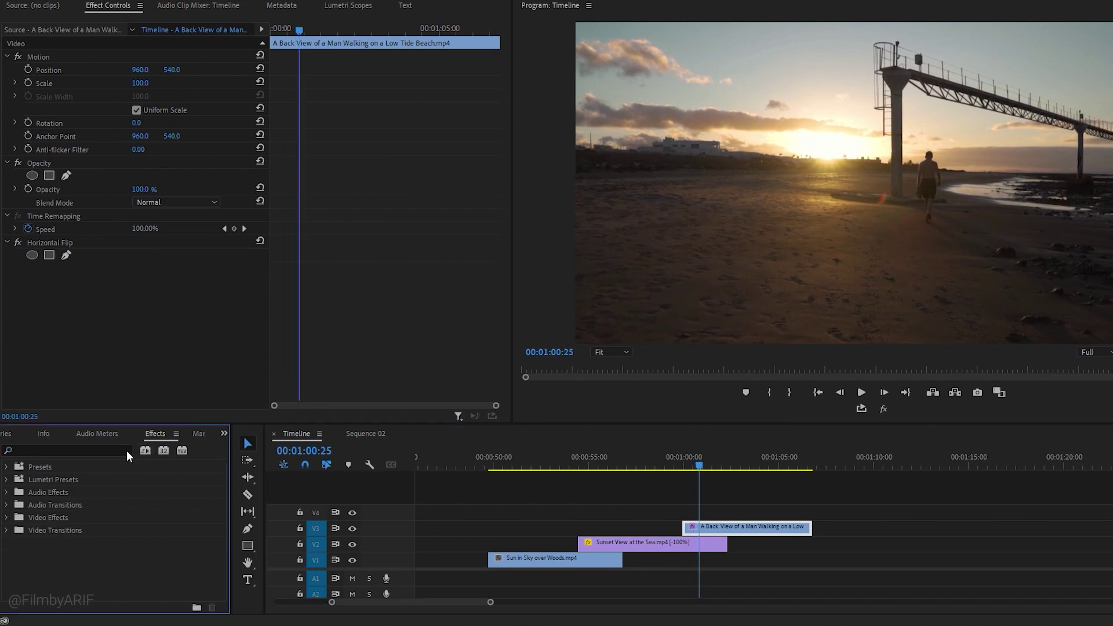
Apply Gradient Wipe, found by searching 'gradient wi', to the V3 beach clip.
{"action": "type", "text": "gradient wipe"}
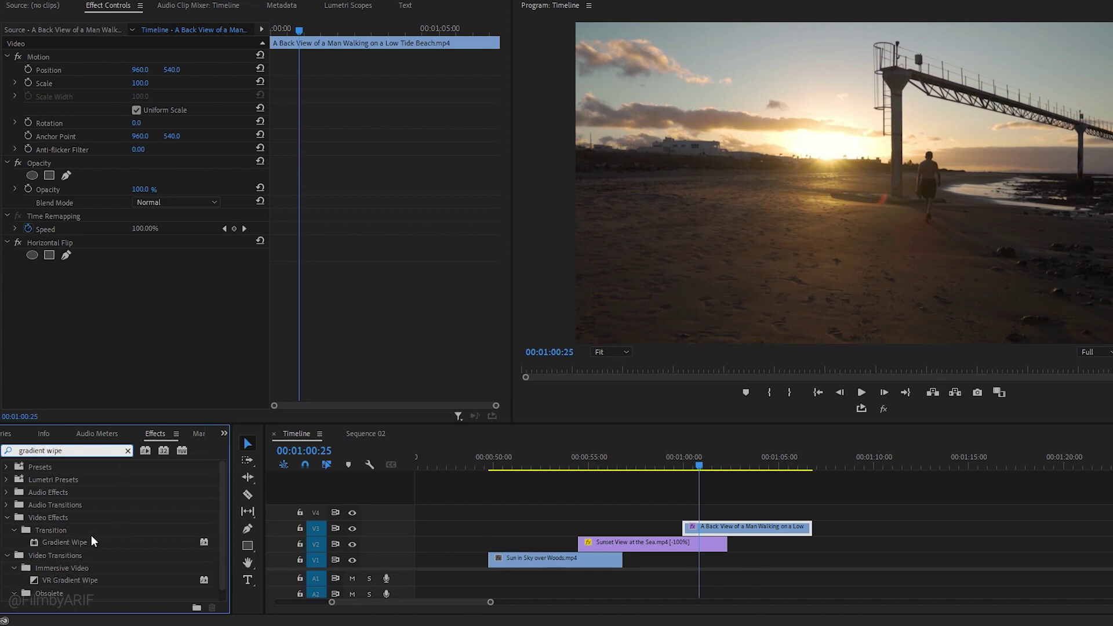
{"action": "left_click_drag", "start_coordinate": [70, 540], "coordinate": [721, 531]}
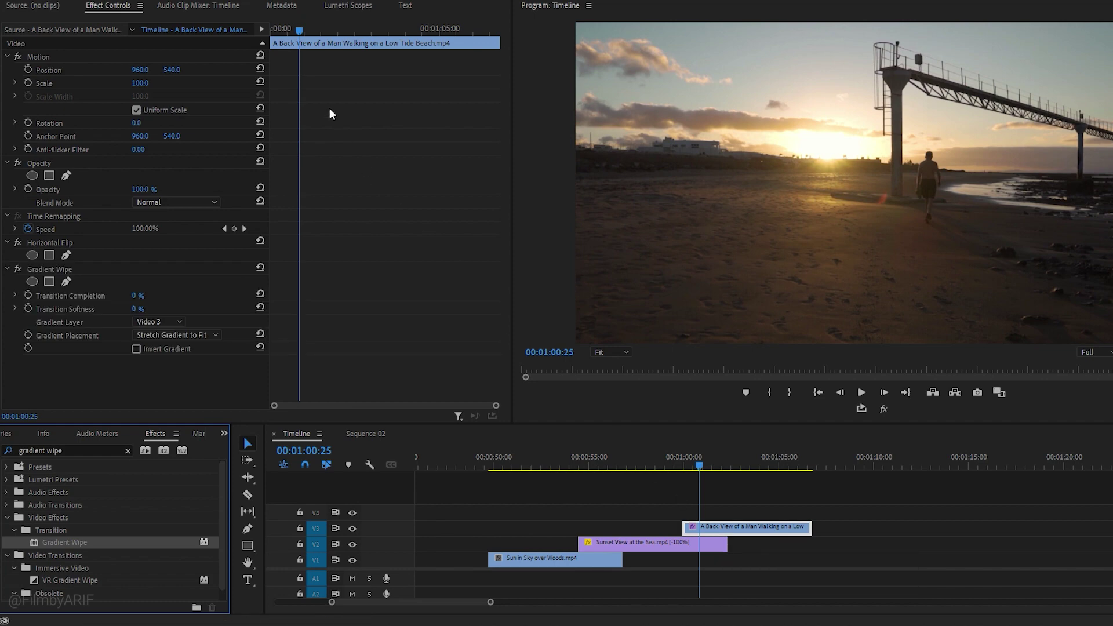
{"action": "left_click_drag", "start_coordinate": [300, 29], "coordinate": [270, 30]}
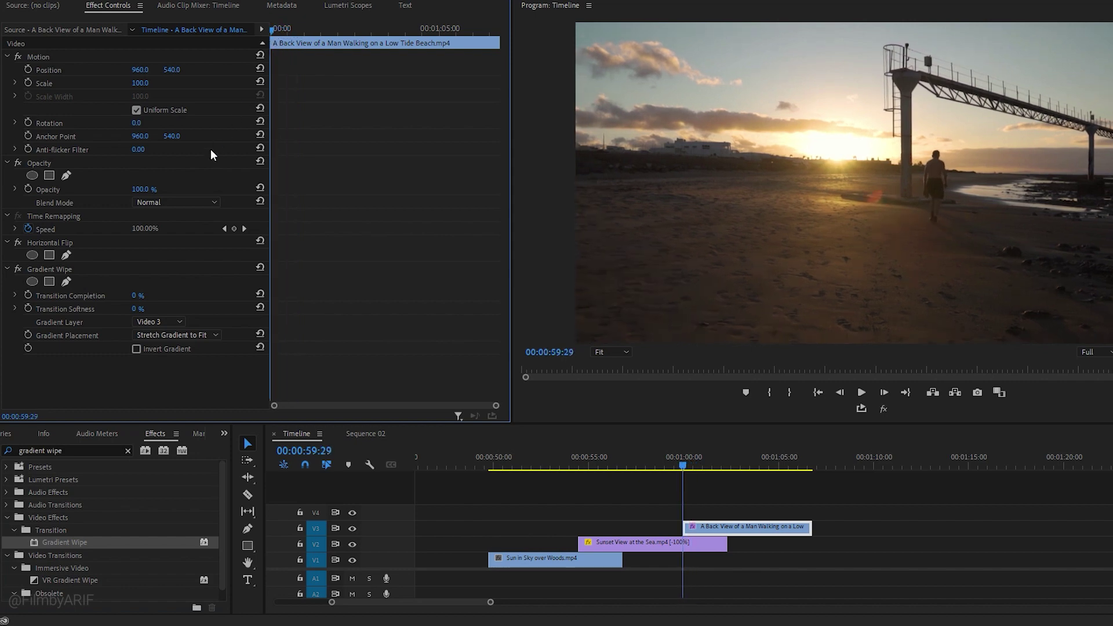
Keyframe Transition Completion at 100% on the beach clip's first frame and 0% about two seconds later.
{"action": "left_click", "coordinate": [27, 294]}
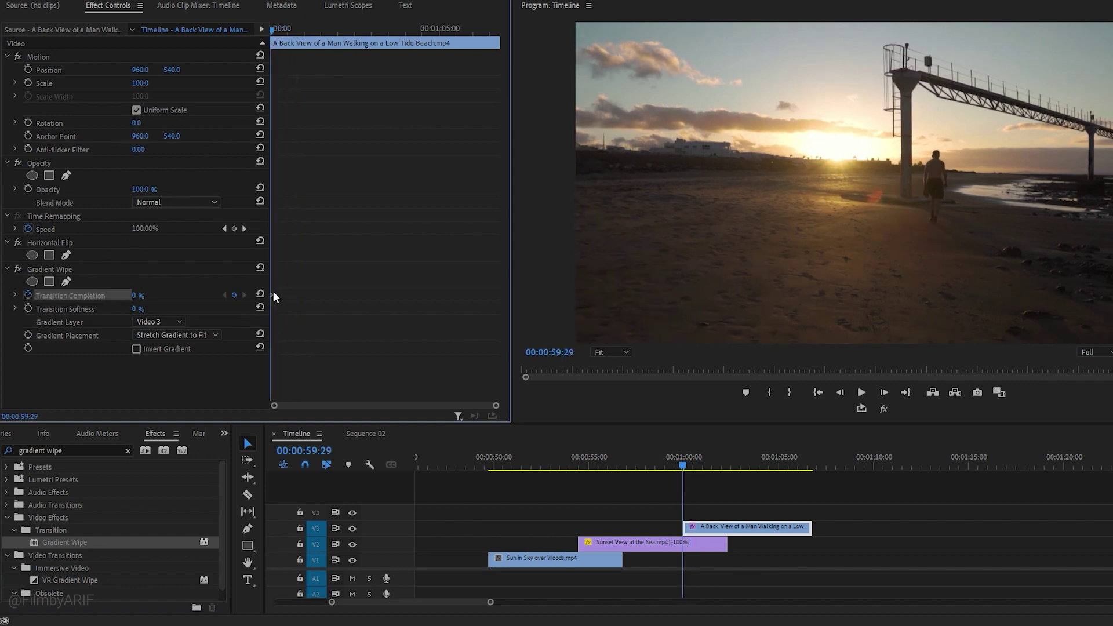
{"action": "left_click", "coordinate": [137, 295]}
{"action": "type", "text": "100"}
{"action": "key", "text": "Return"}
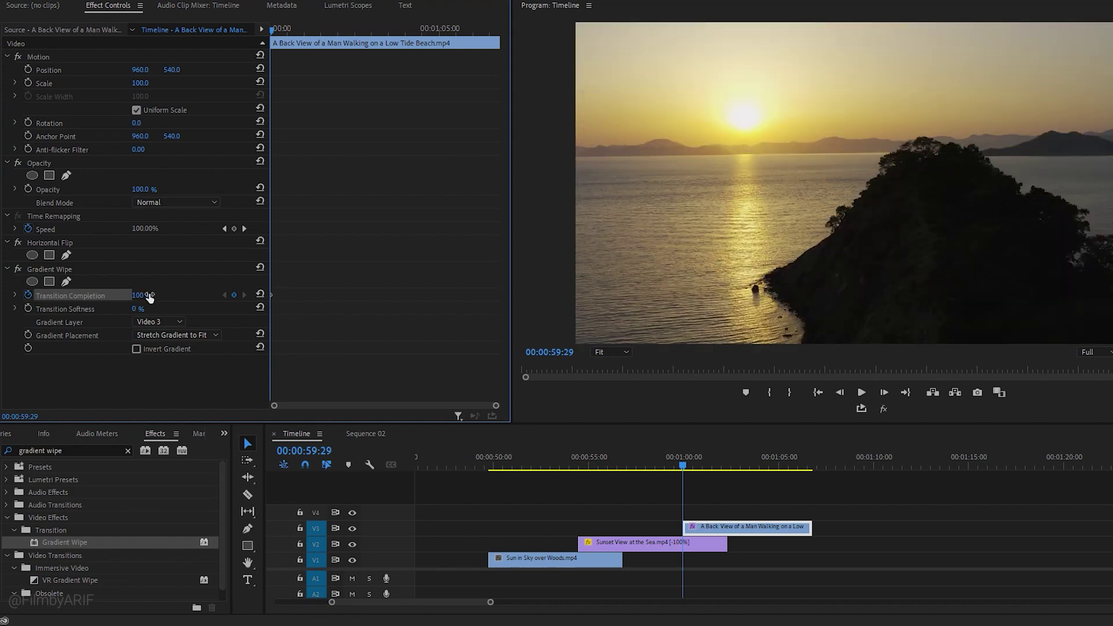
{"action": "left_click_drag", "start_coordinate": [272, 30], "coordinate": [347, 30]}
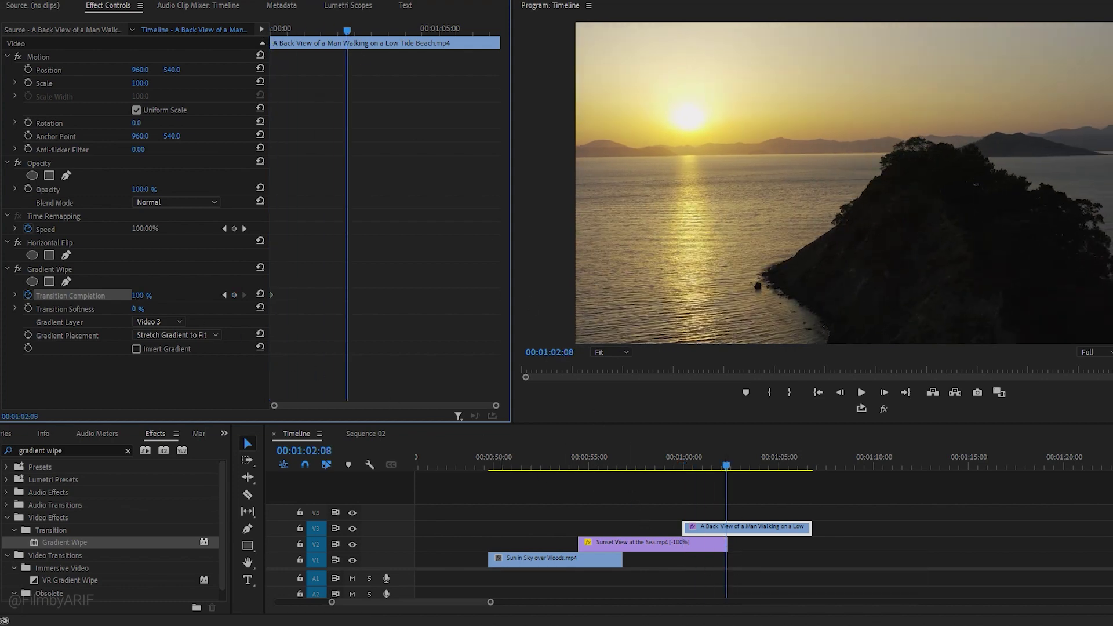
{"action": "left_click_drag", "start_coordinate": [140, 295], "coordinate": [87, 295]}
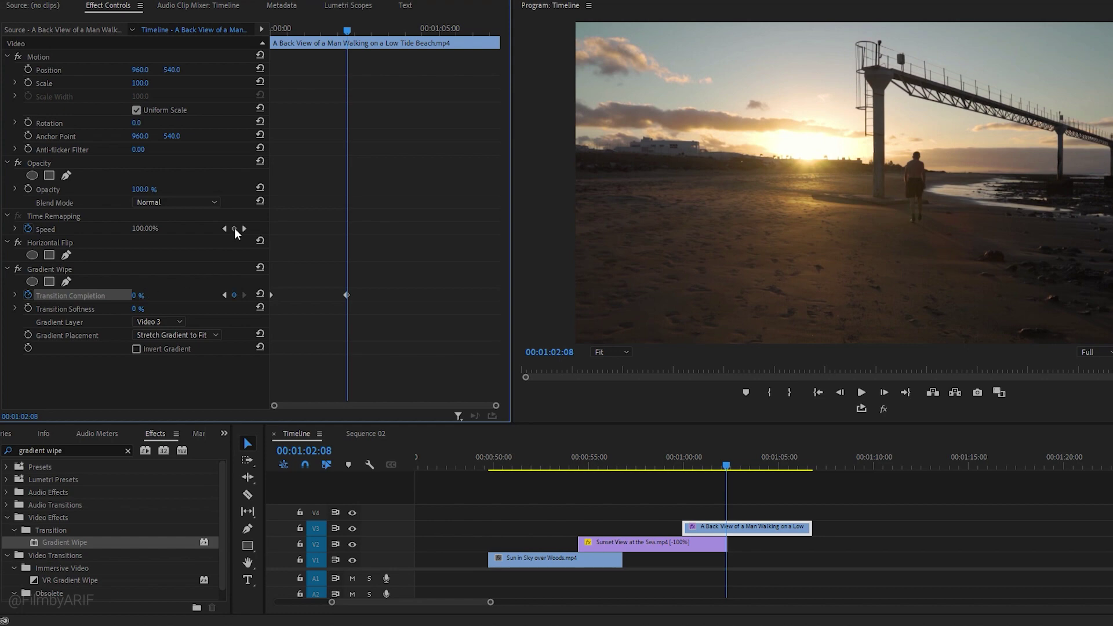
{"action": "left_click_drag", "start_coordinate": [347, 30], "coordinate": [320, 42]}
Give the Gradient Wipe 80 softness, Video 2 as gradient layer, and Invert Gradient on.
{"action": "left_click", "coordinate": [137, 309]}
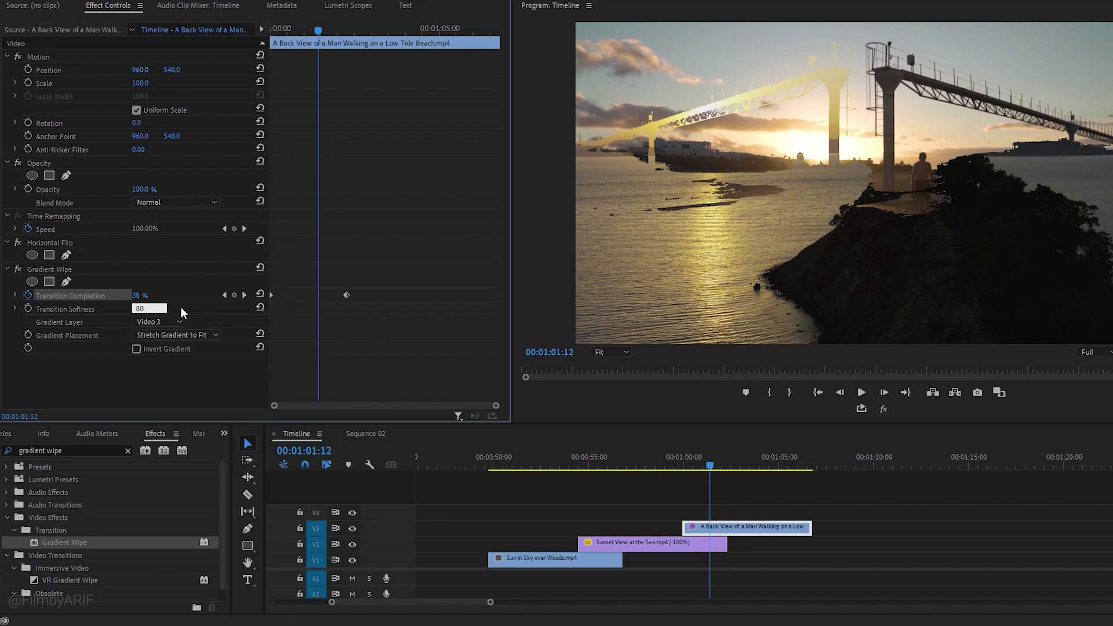
{"action": "key", "text": "Return"}
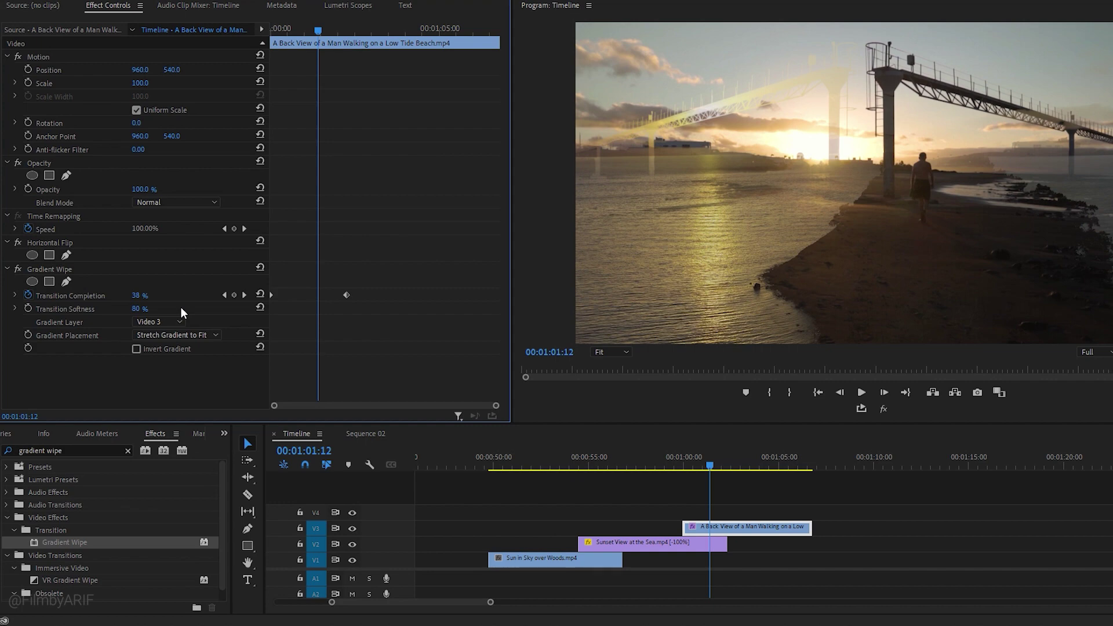
{"action": "left_click", "coordinate": [173, 318]}
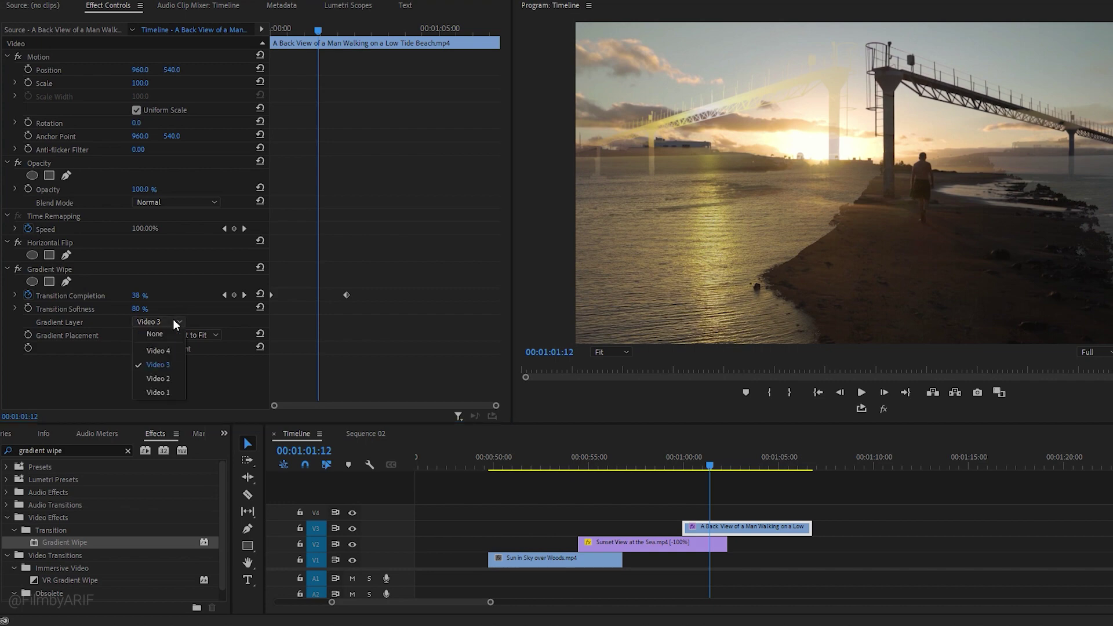
{"action": "left_click", "coordinate": [172, 376]}
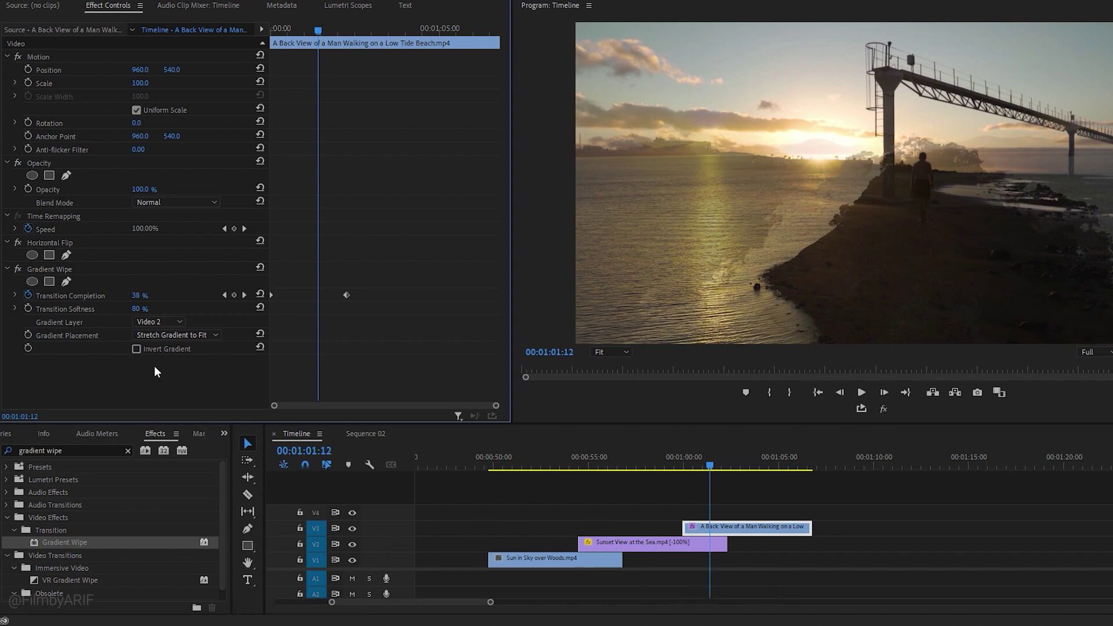
{"action": "left_click", "coordinate": [136, 349]}
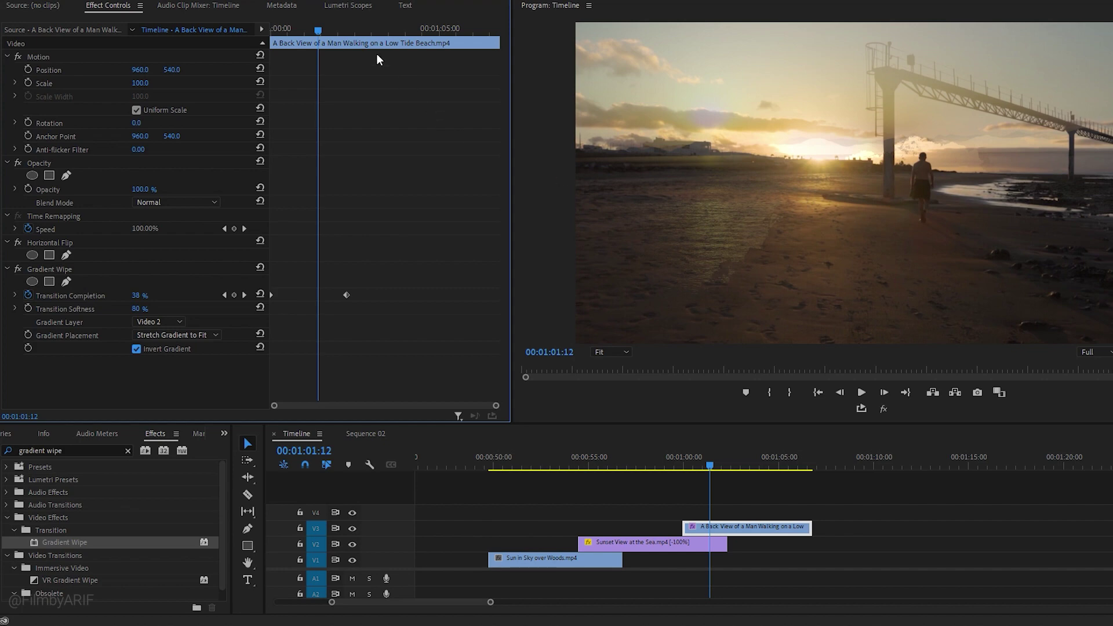
Keyframe Transition Completion at 80 % at 00:01:00:29 and duplicate that keyframe slightly later.
{"action": "left_click_drag", "start_coordinate": [318, 32], "coordinate": [303, 34]}
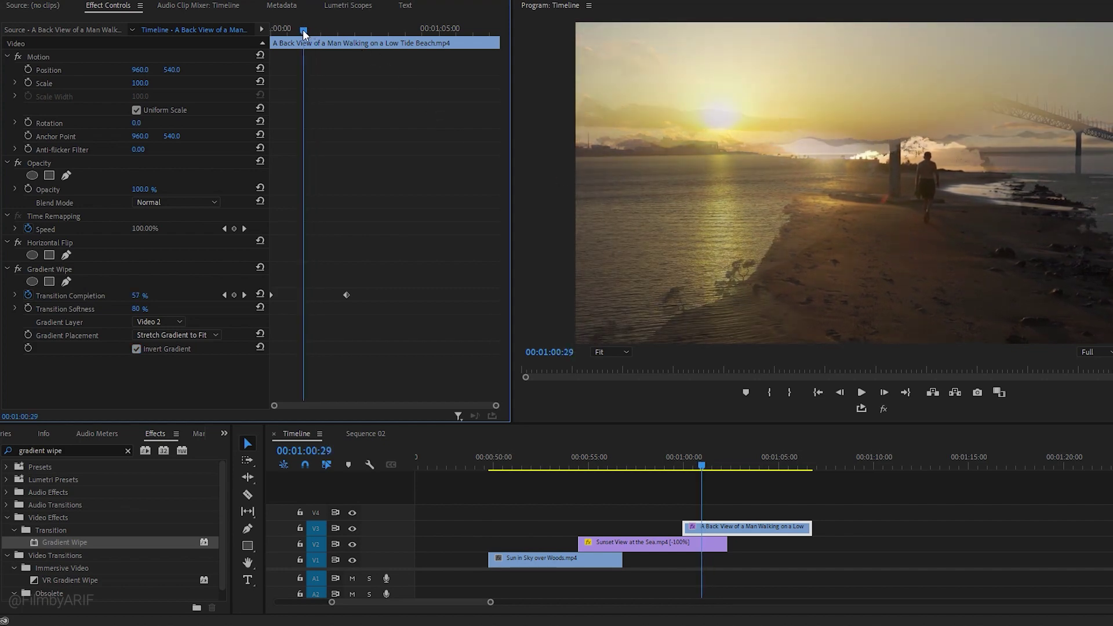
{"action": "left_click", "coordinate": [234, 295]}
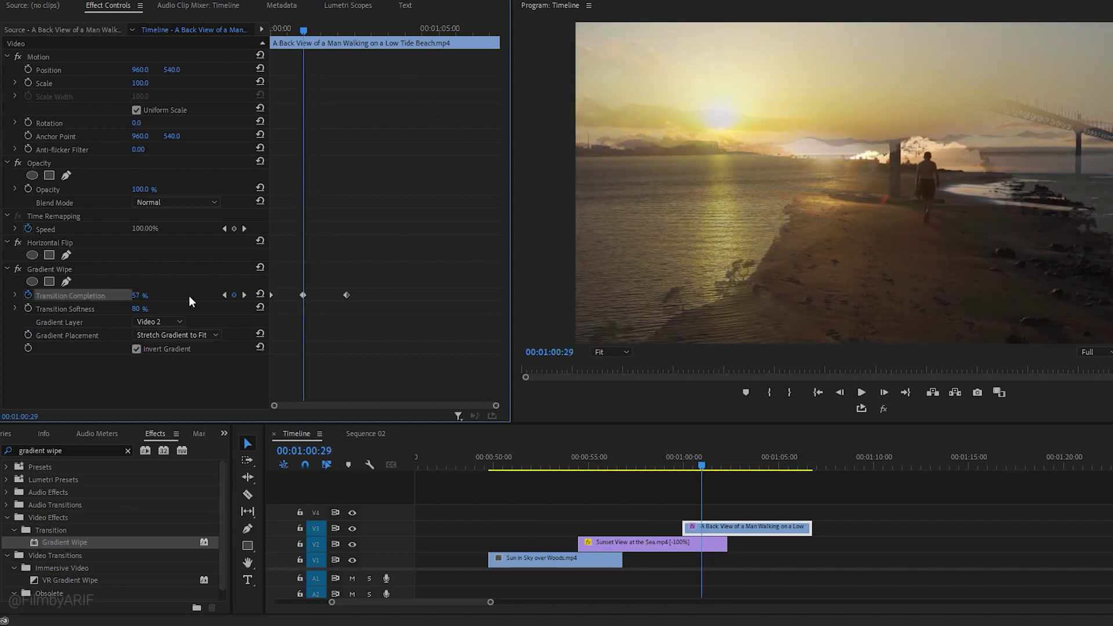
{"action": "left_click", "coordinate": [148, 293]}
{"action": "key", "text": "Return"}
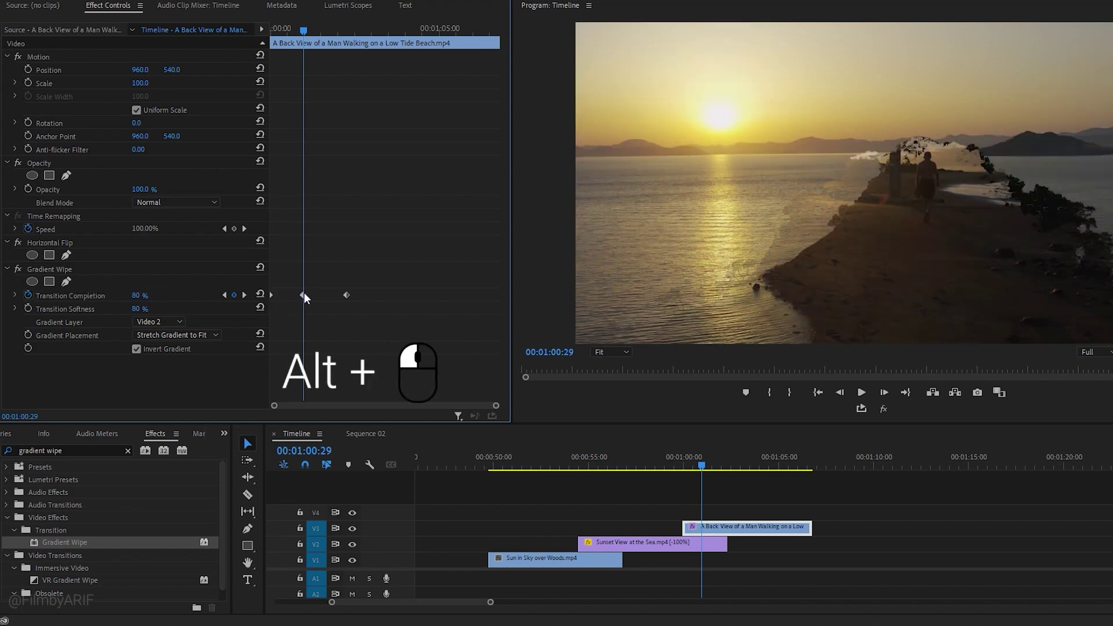
{"action": "left_click_drag", "start_coordinate": [303, 294], "coordinate": [320, 296]}
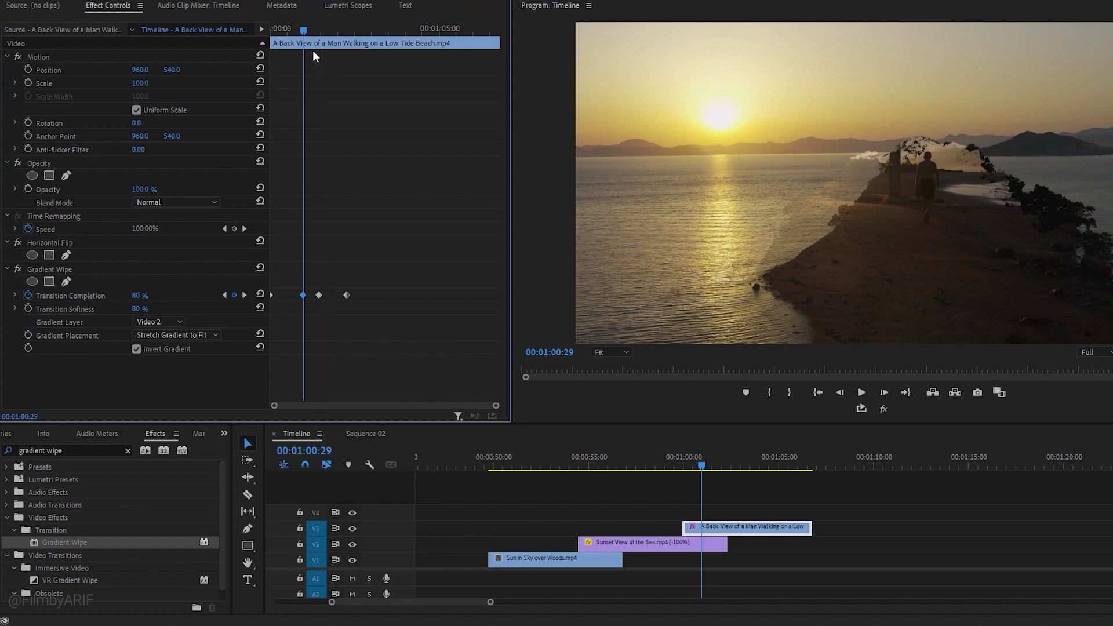
{"action": "left_click_drag", "start_coordinate": [303, 29], "coordinate": [268, 33]}
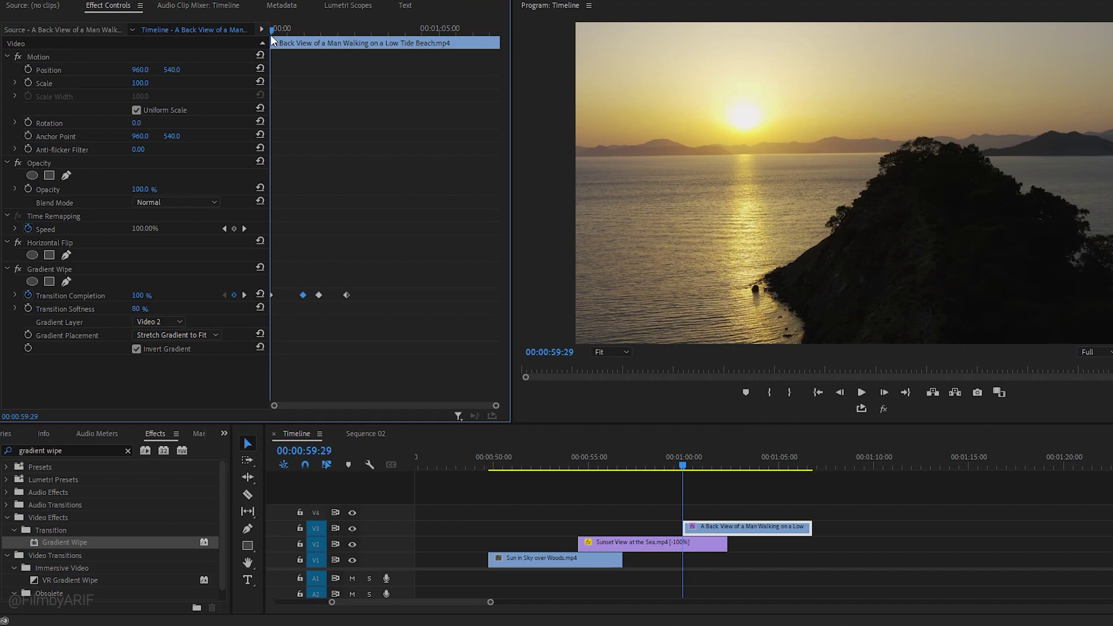
{"action": "key", "text": "space"}
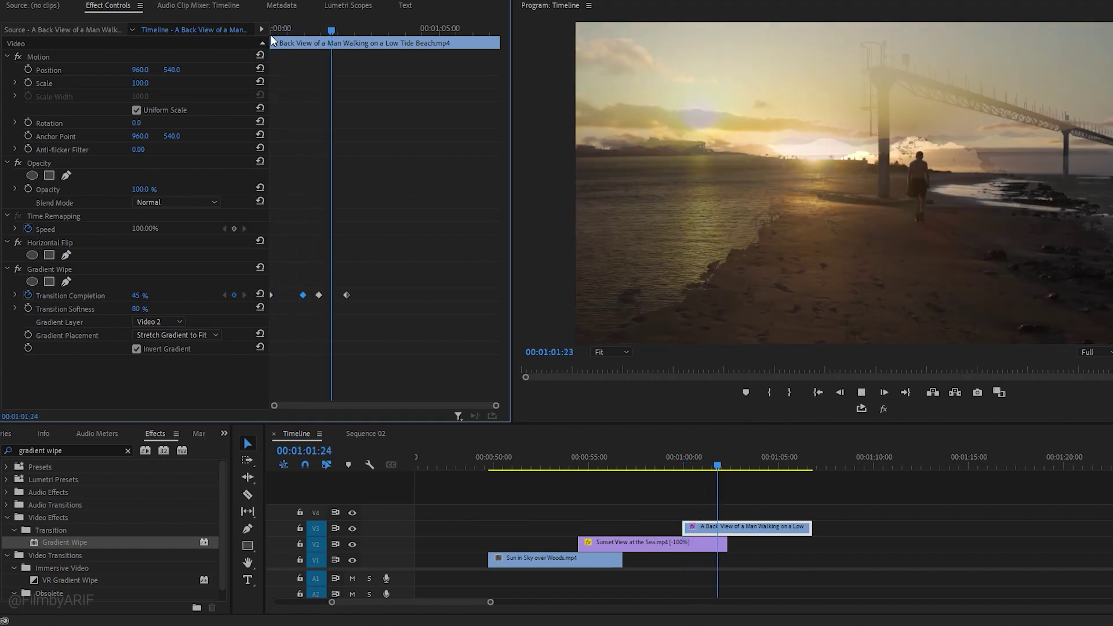